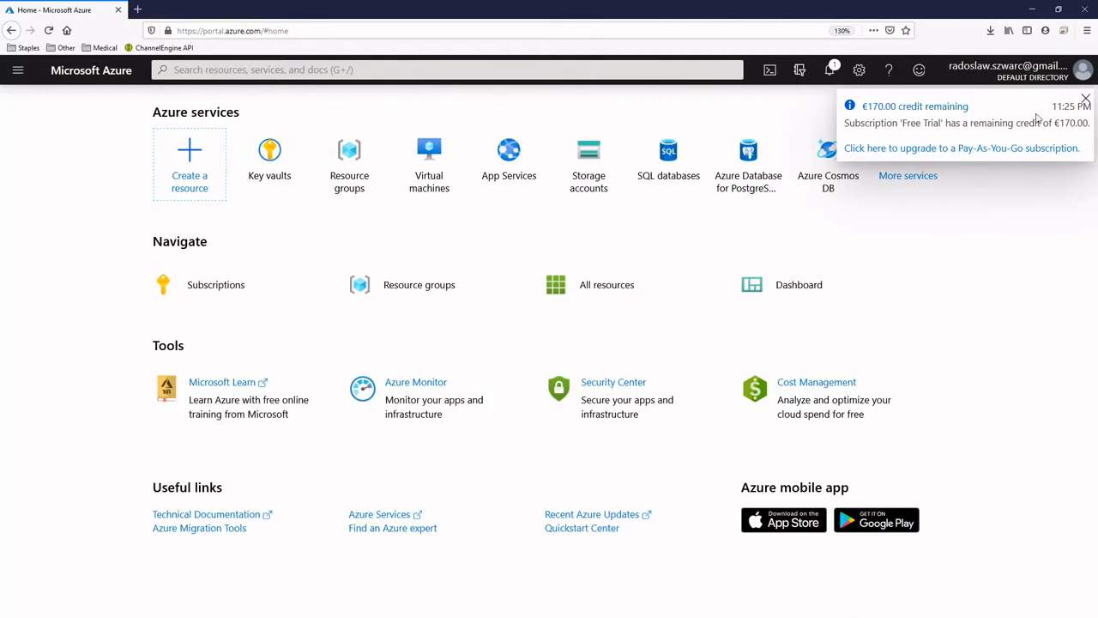
Find the Key vaults service and start creating a new key vault
left_click(1085, 99)
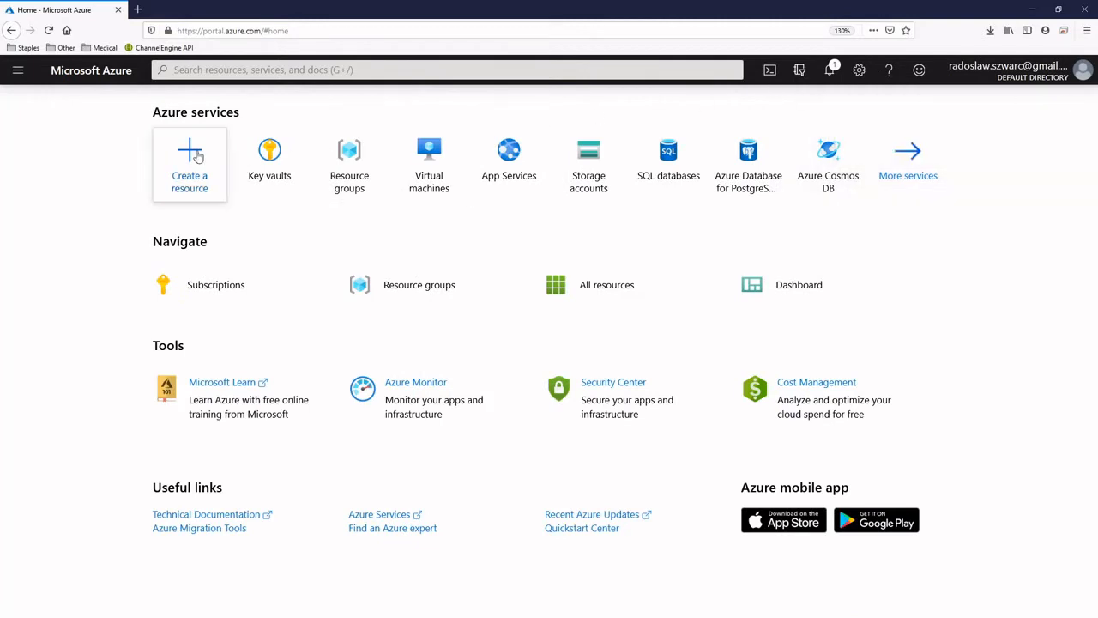
left_click(270, 153)
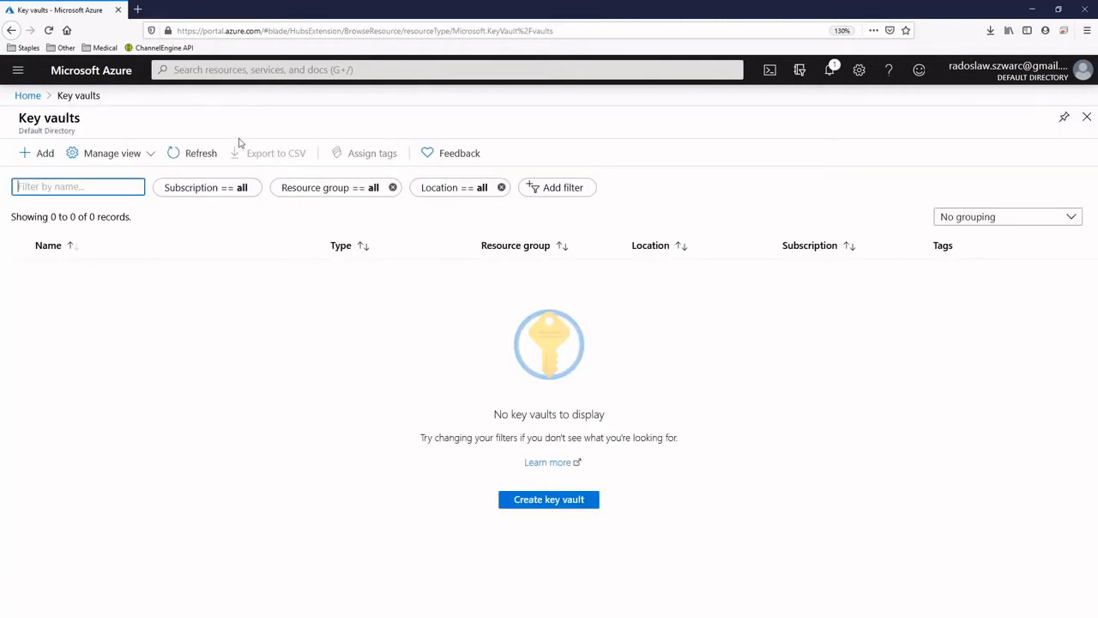
left_click(252, 70)
type("key")
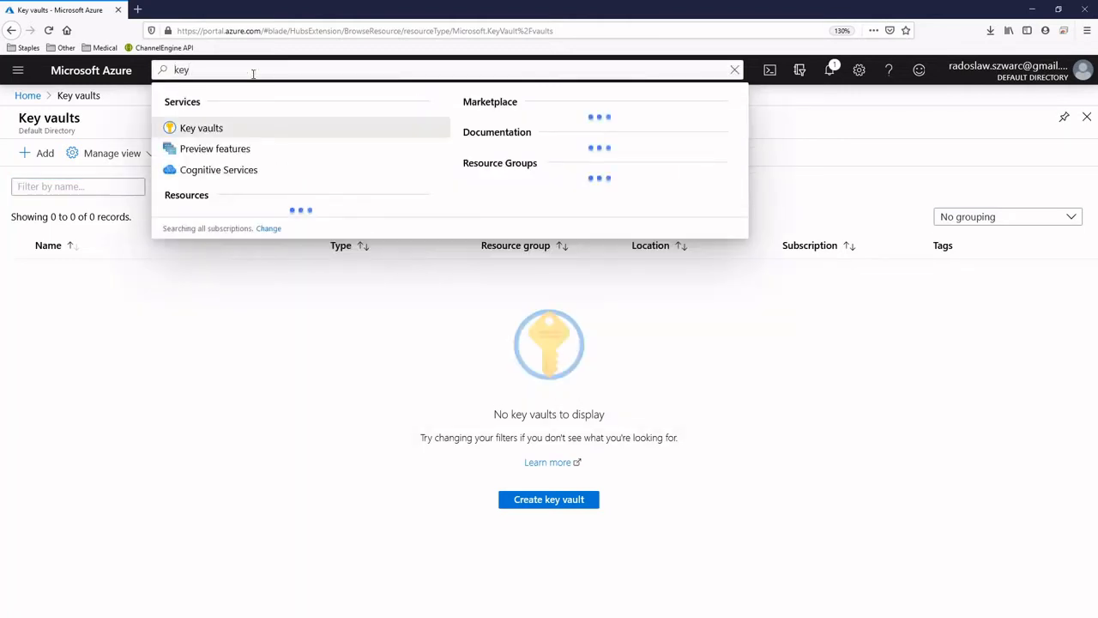
left_click(230, 129)
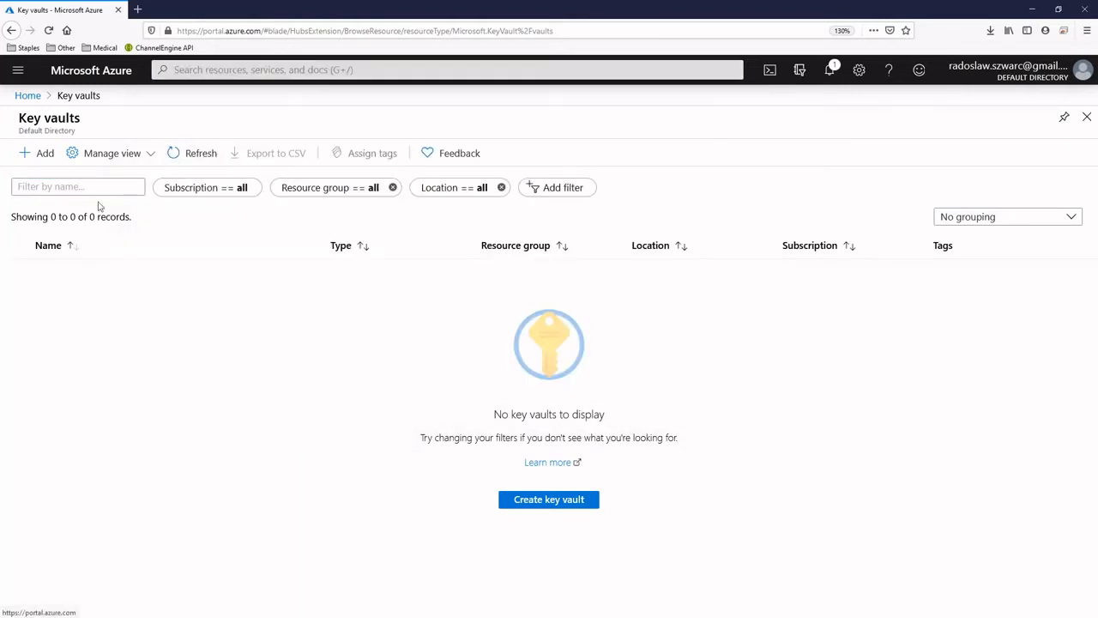
left_click(40, 159)
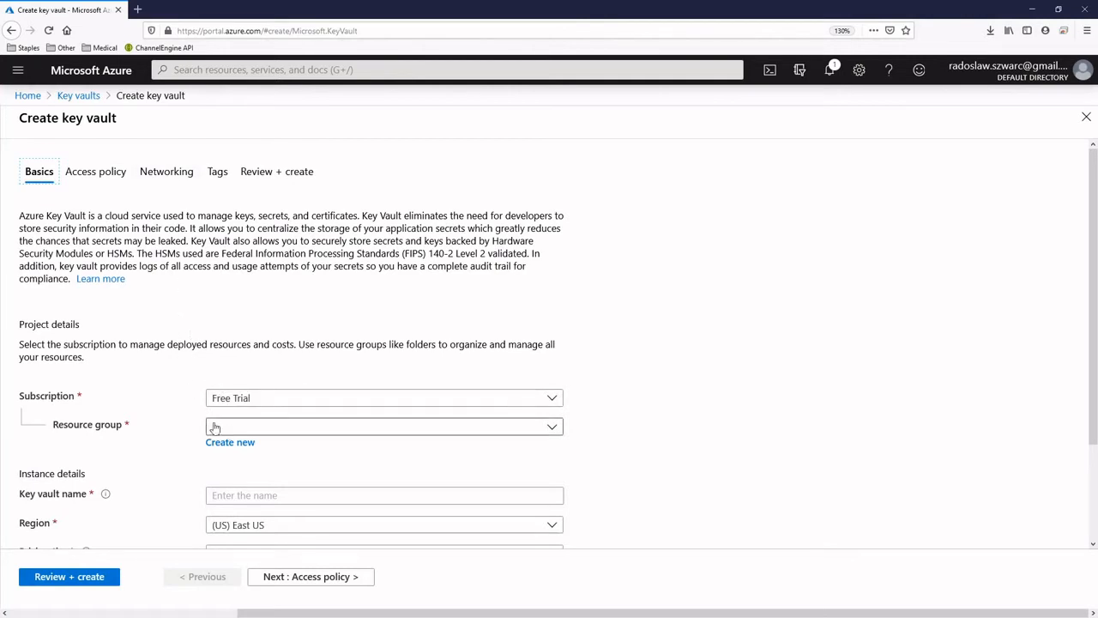
Create a new resource group named DemoRG for the key vault
scroll(219, 249, "down", 3)
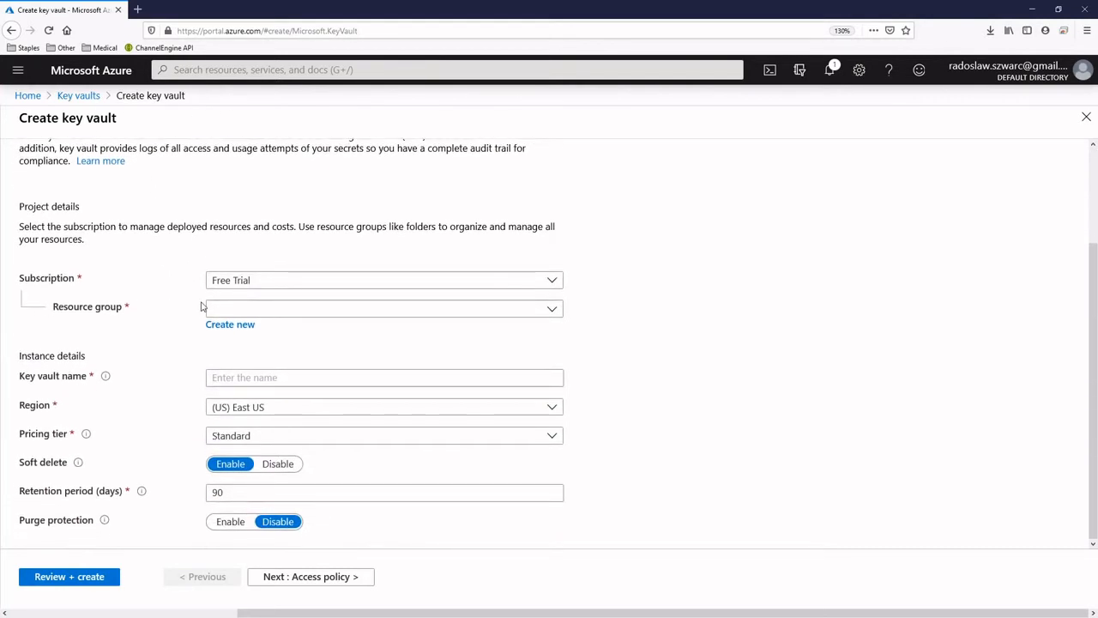
left_click(272, 312)
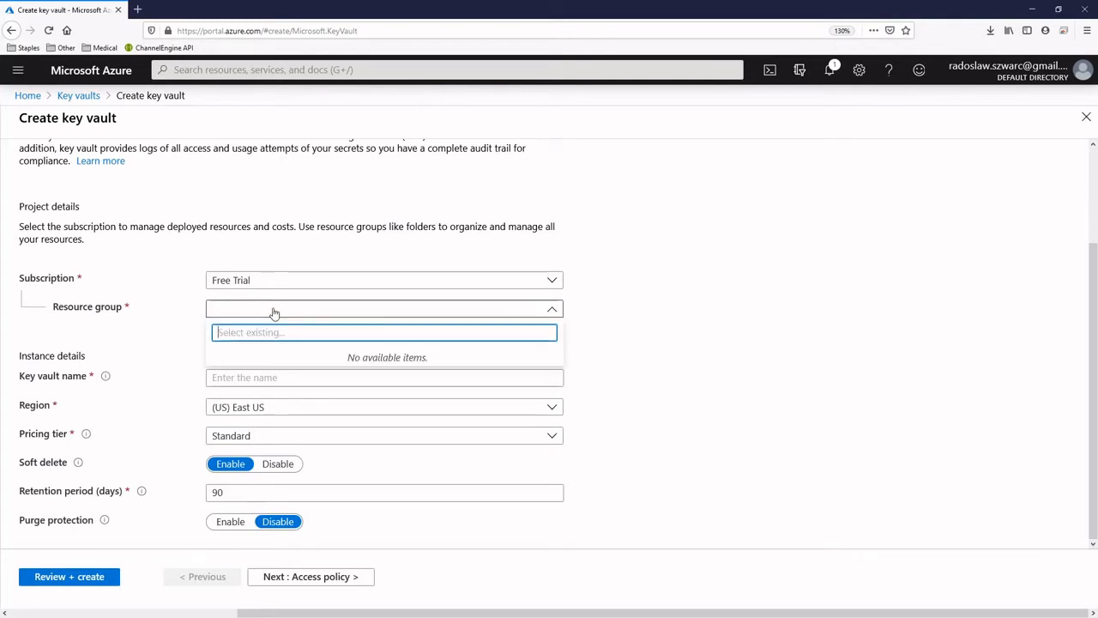
left_click(258, 311)
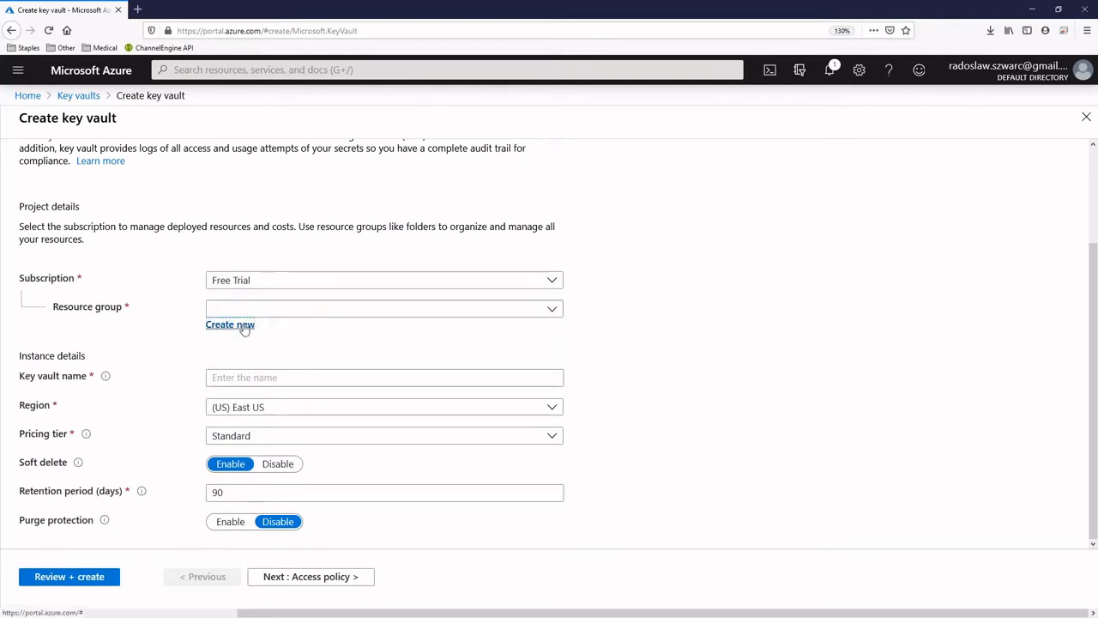
left_click(230, 324)
type("Demo")
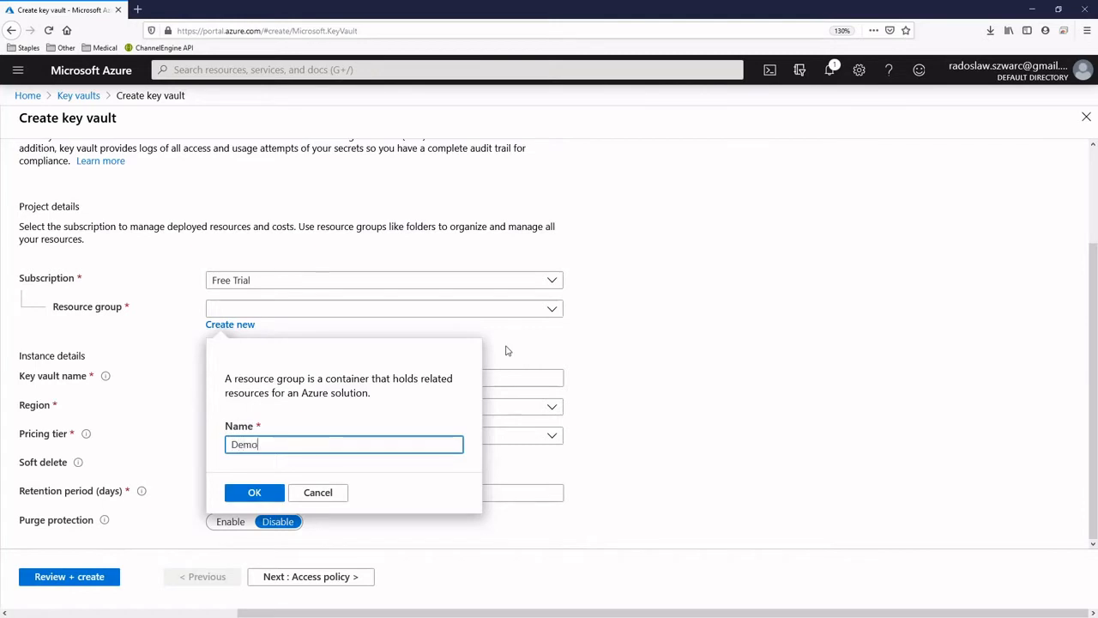
type("RG")
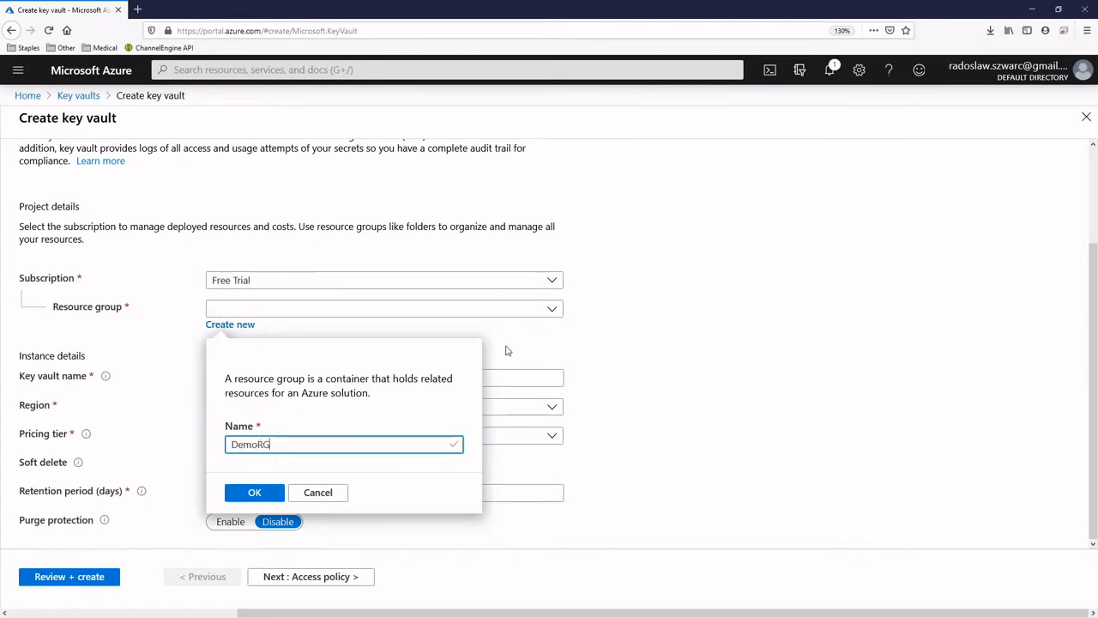
left_click(269, 492)
Name the key vault PBdemoKV
left_click(247, 377)
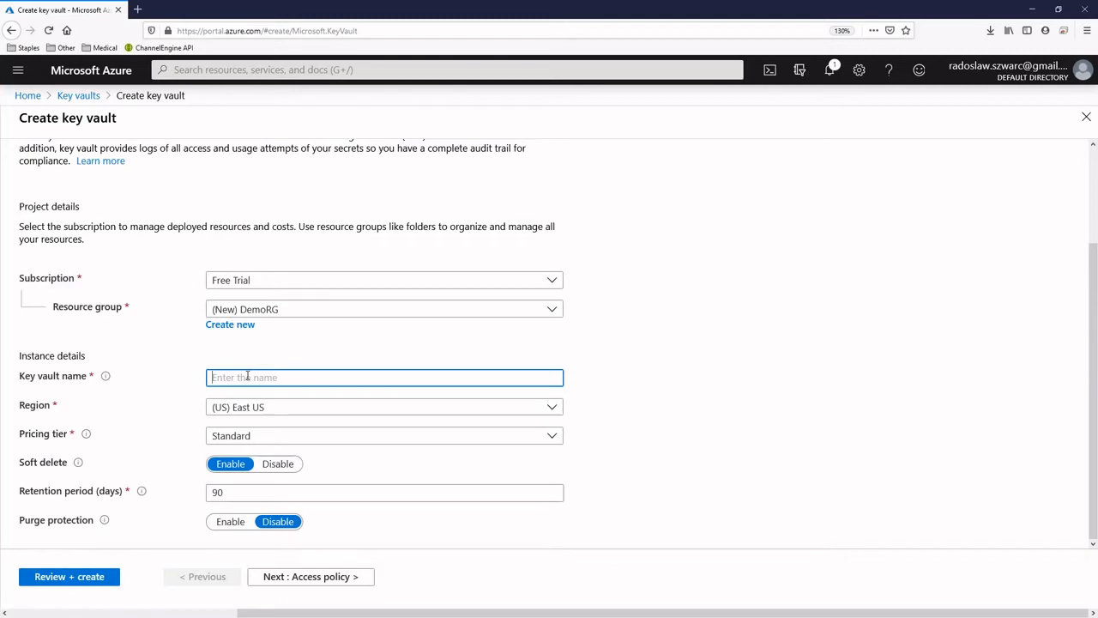
type("PB")
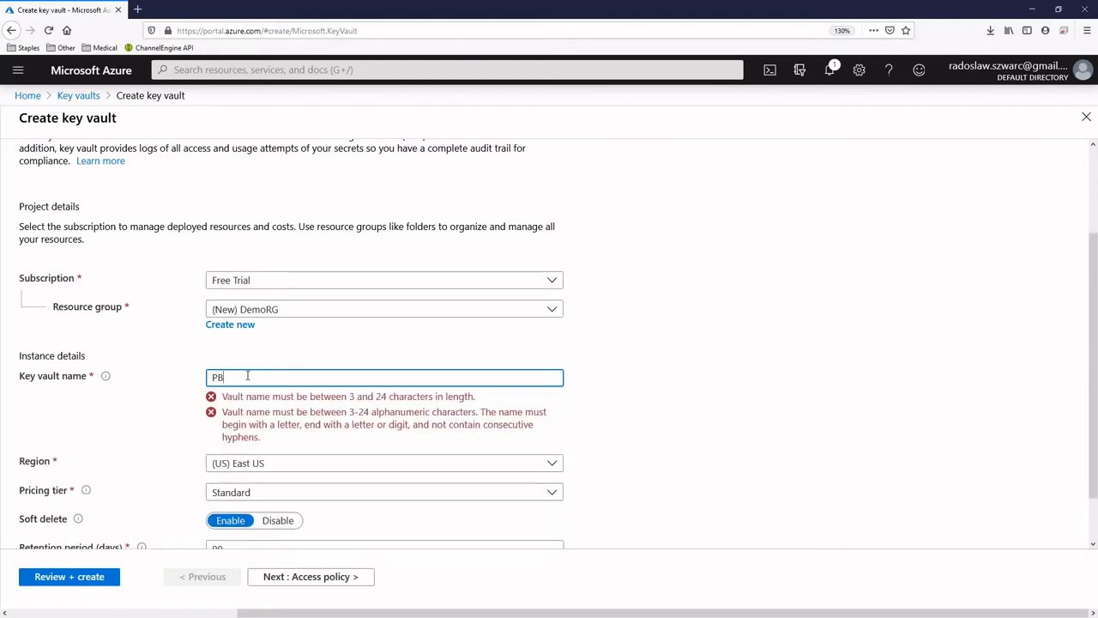
type("demoKV")
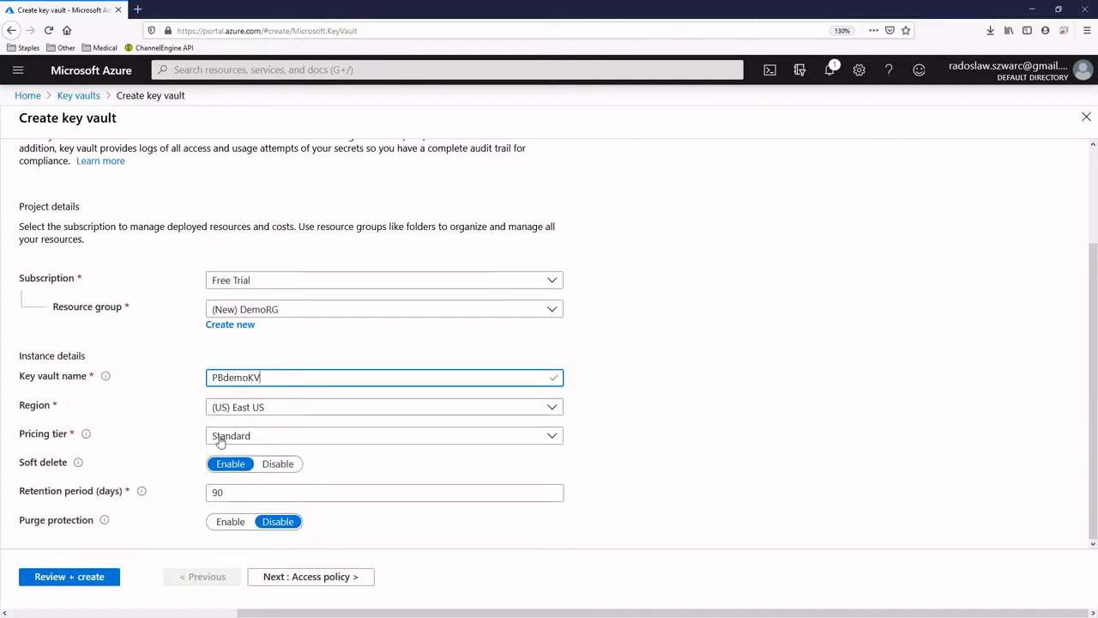
Check the available pricing tiers and the explanations for soft delete and purge protection
left_click(269, 442)
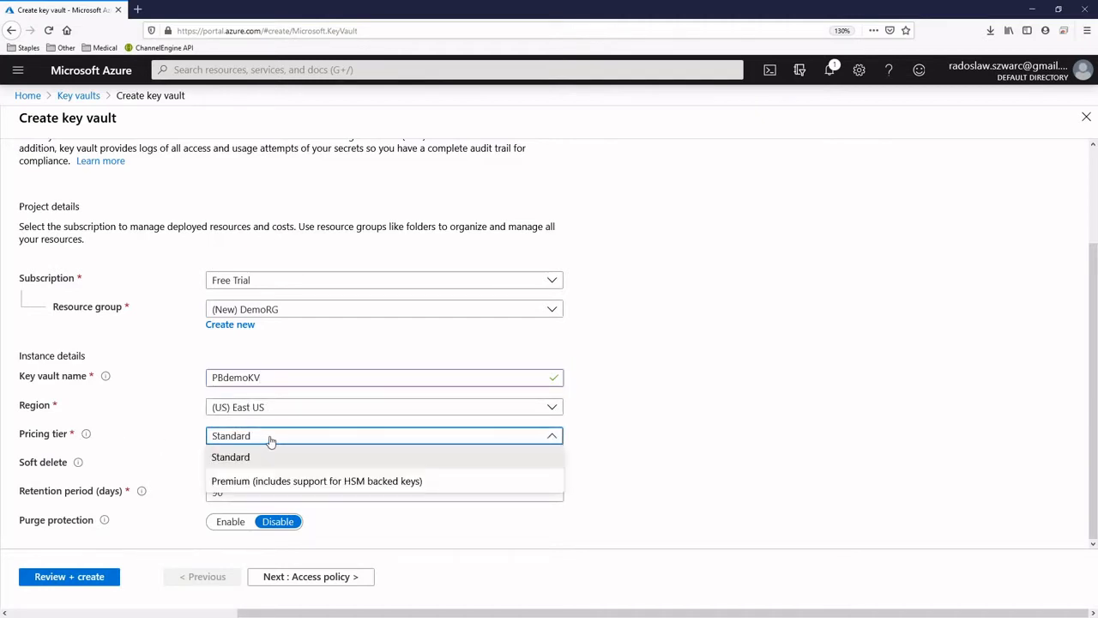
left_click(269, 440)
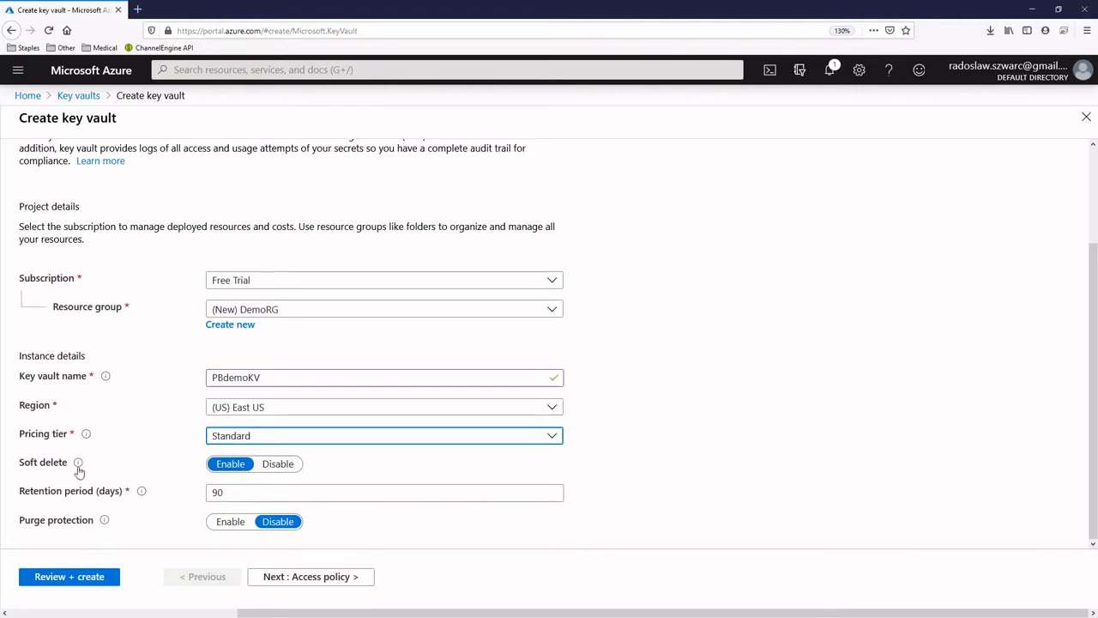
mouse_move(78, 467)
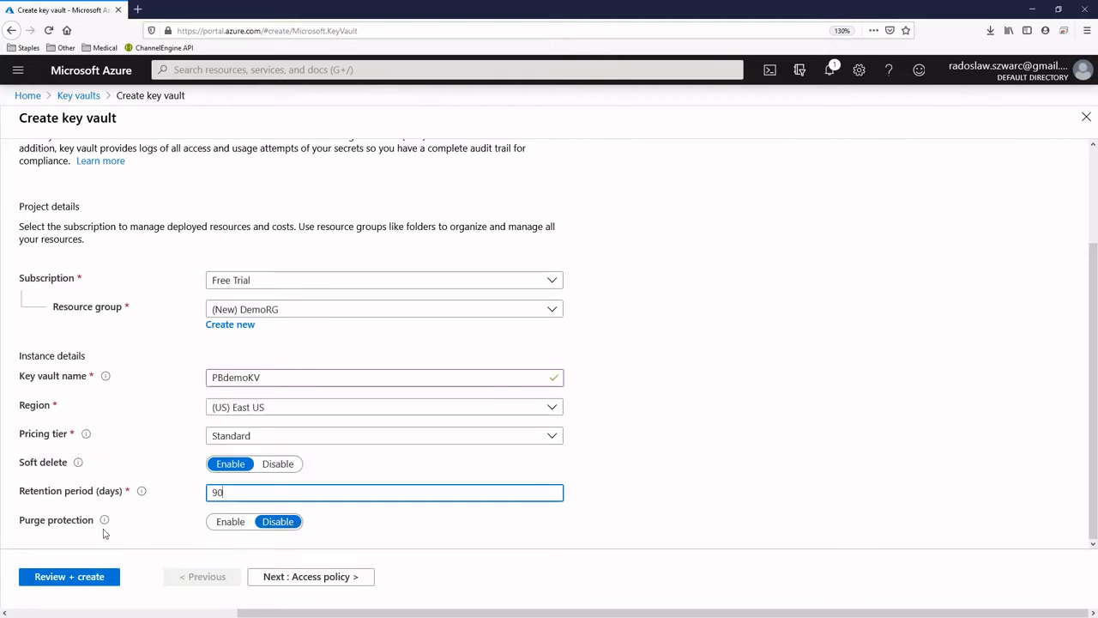
mouse_move(102, 523)
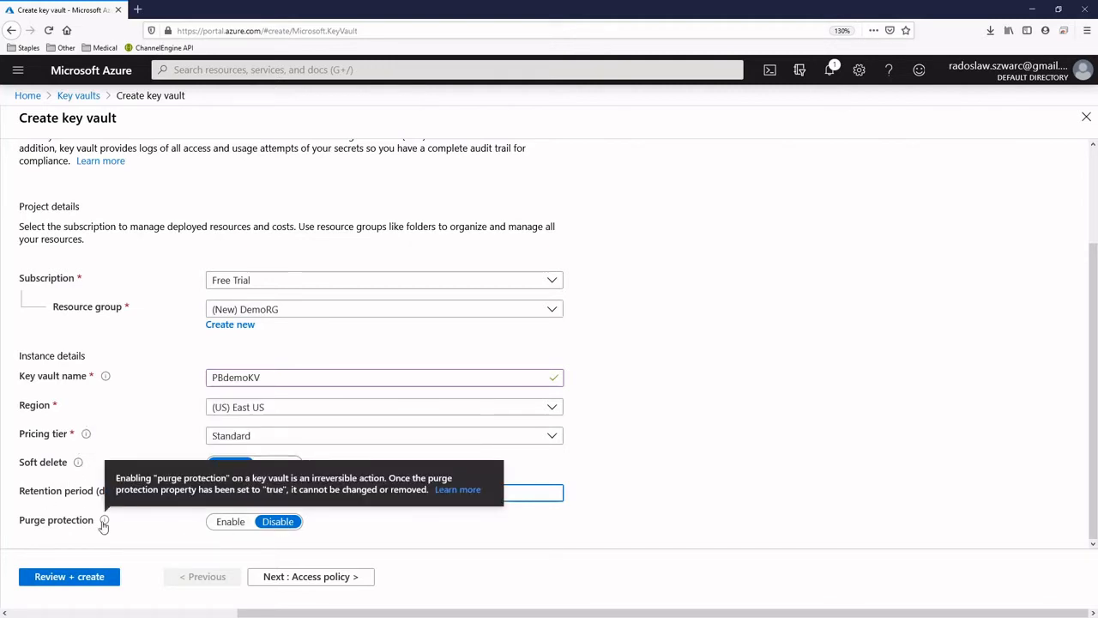
Proceed to the access policy settings and review the key and secret permissions granted to the listed user
left_click(327, 579)
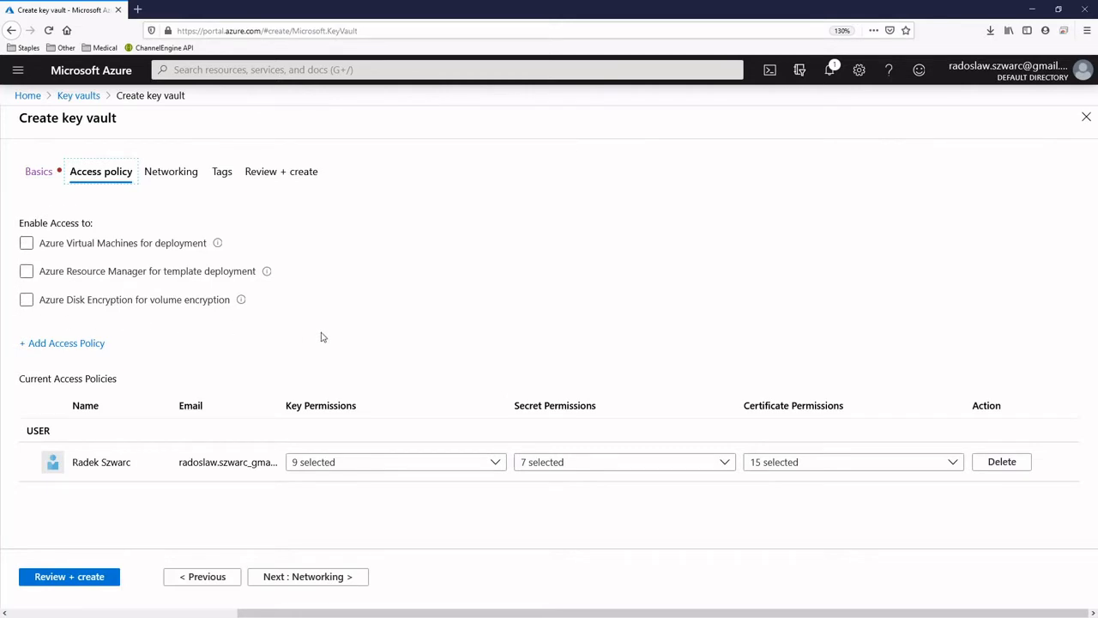
left_click(36, 302)
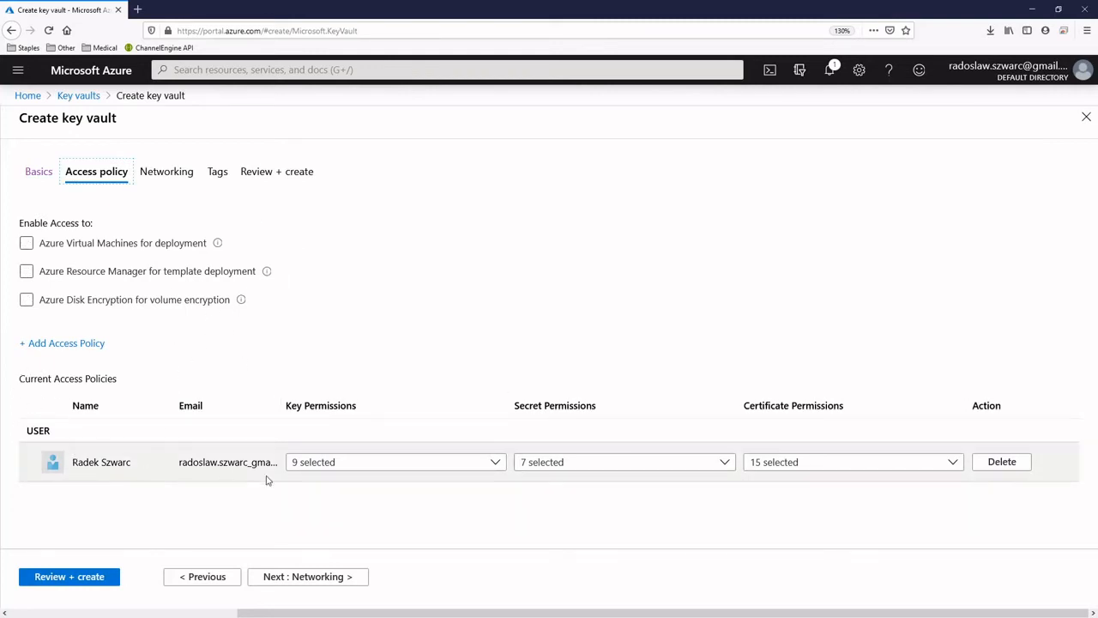
left_click(495, 464)
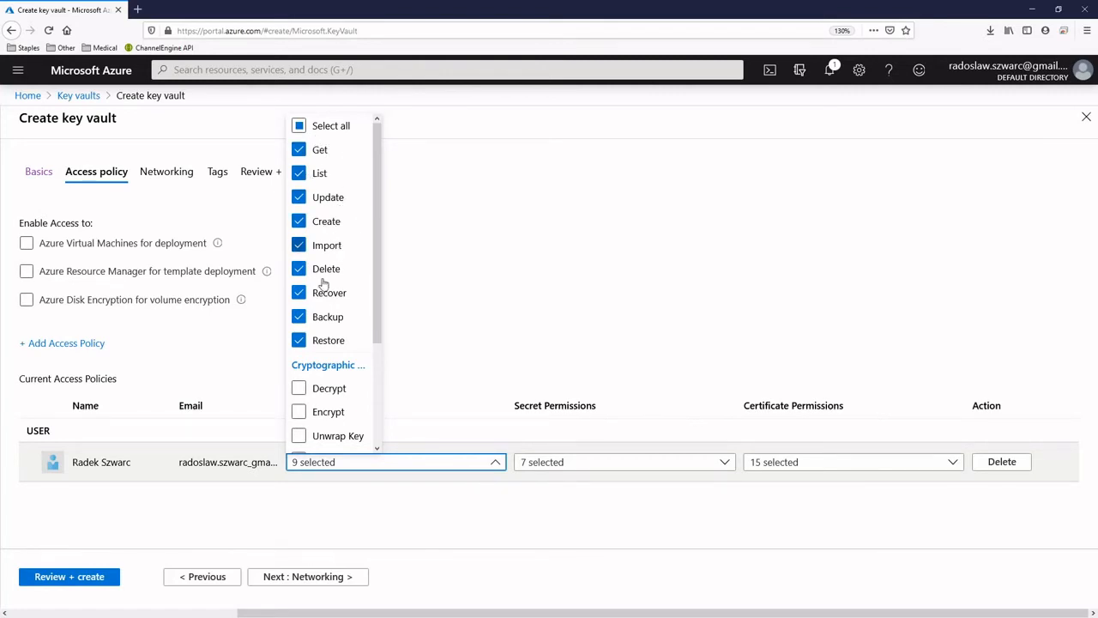
left_click(443, 329)
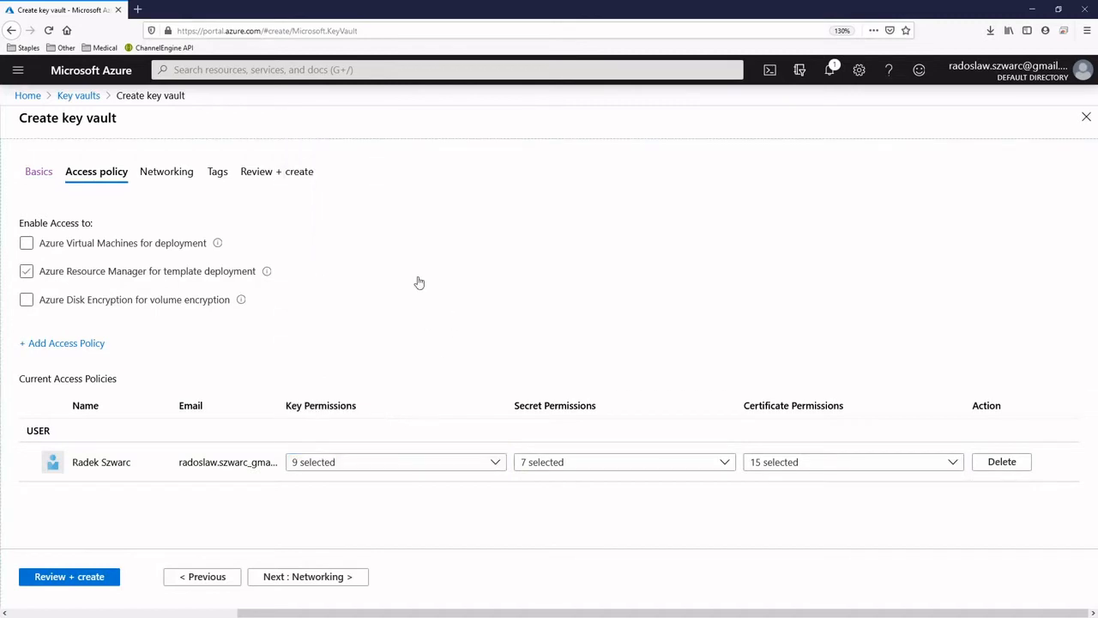
left_click(372, 300)
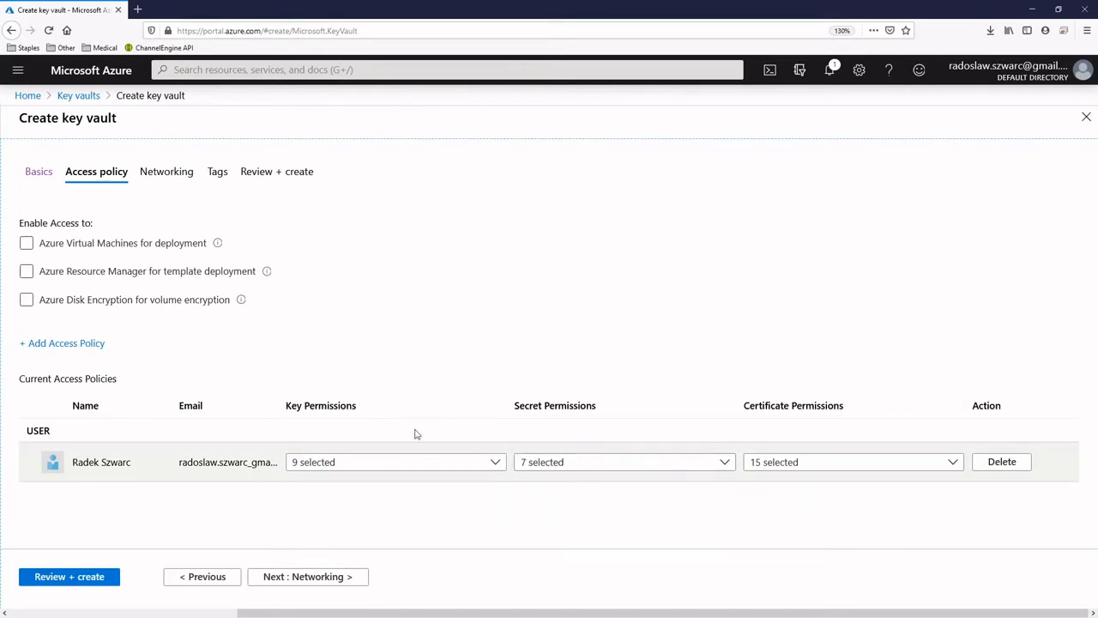
left_click(555, 469)
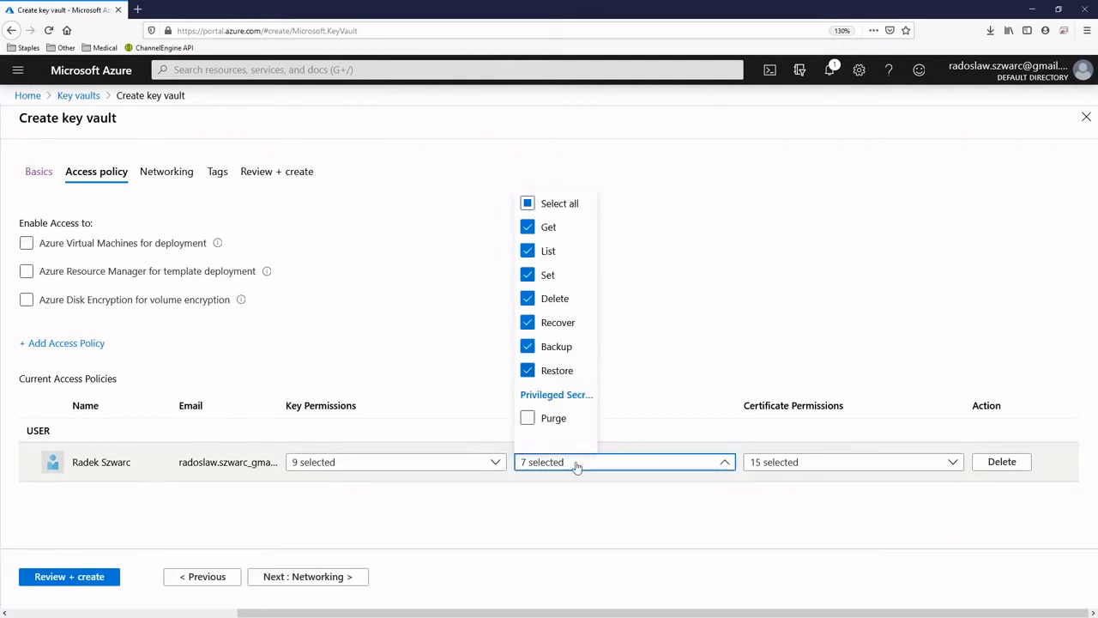
left_click(717, 310)
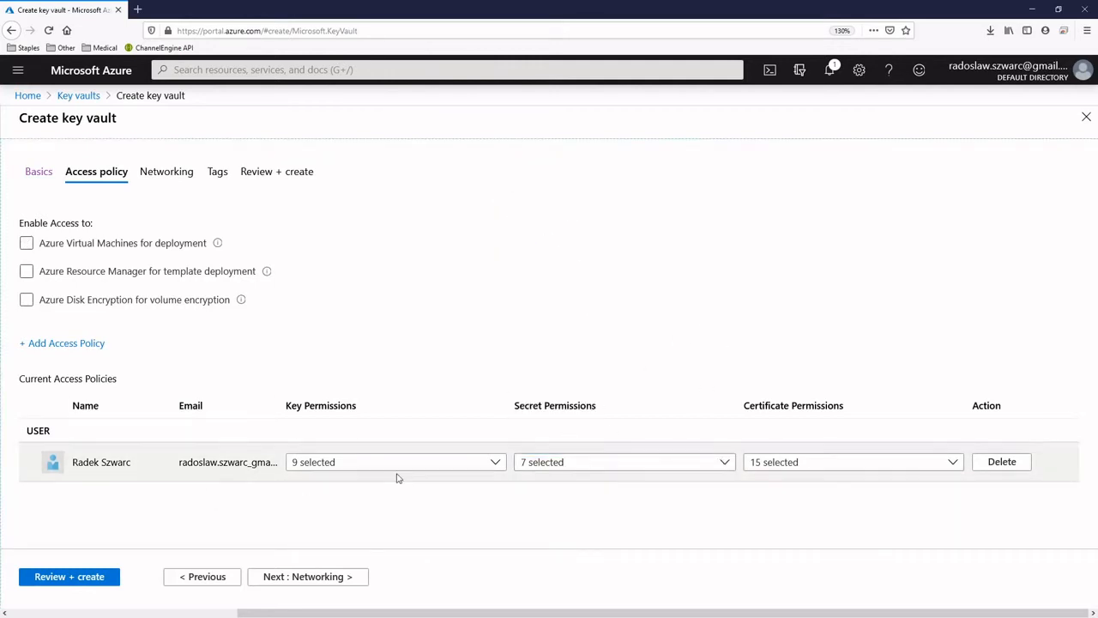
left_click(568, 466)
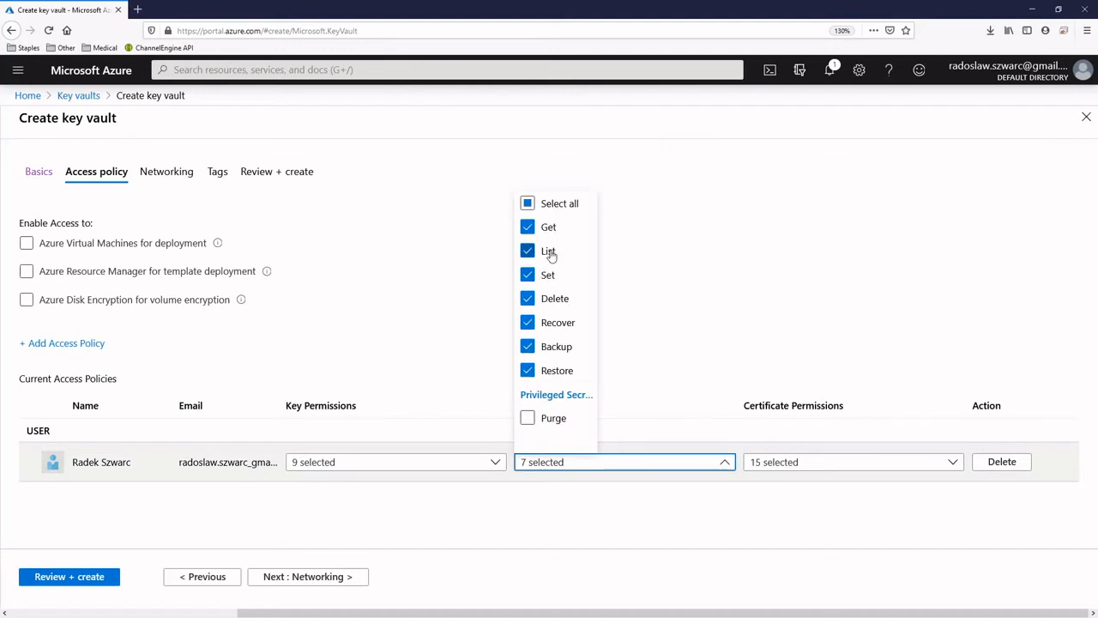
left_click(715, 309)
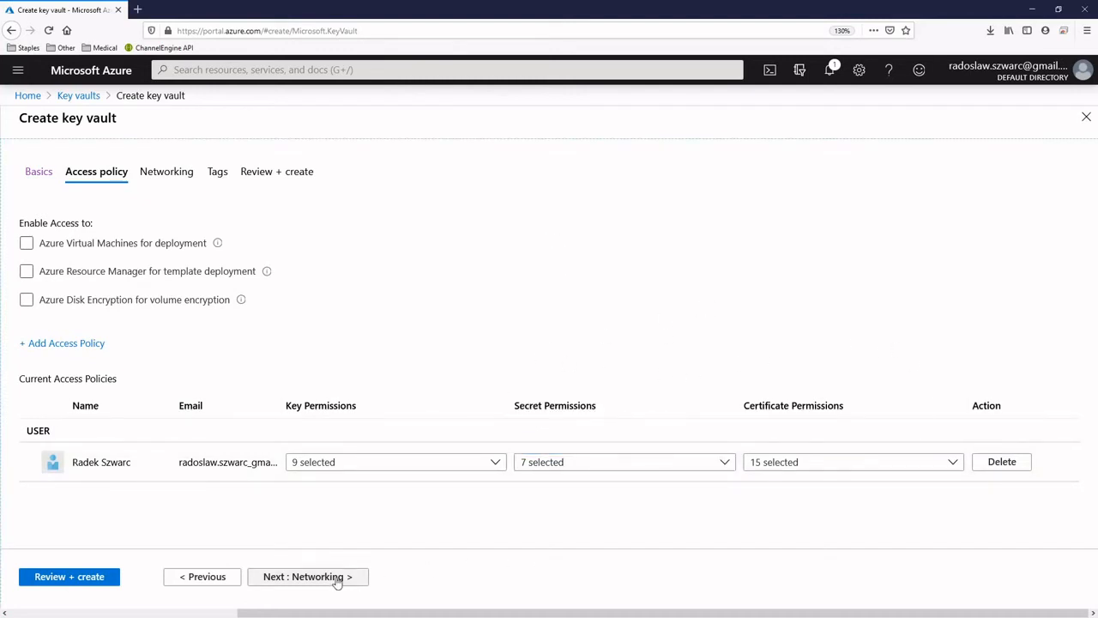
In the networking settings, inspect the selected-networks and private endpoint options, then set the connectivity method to Public endpoint (all networks)
left_click(309, 577)
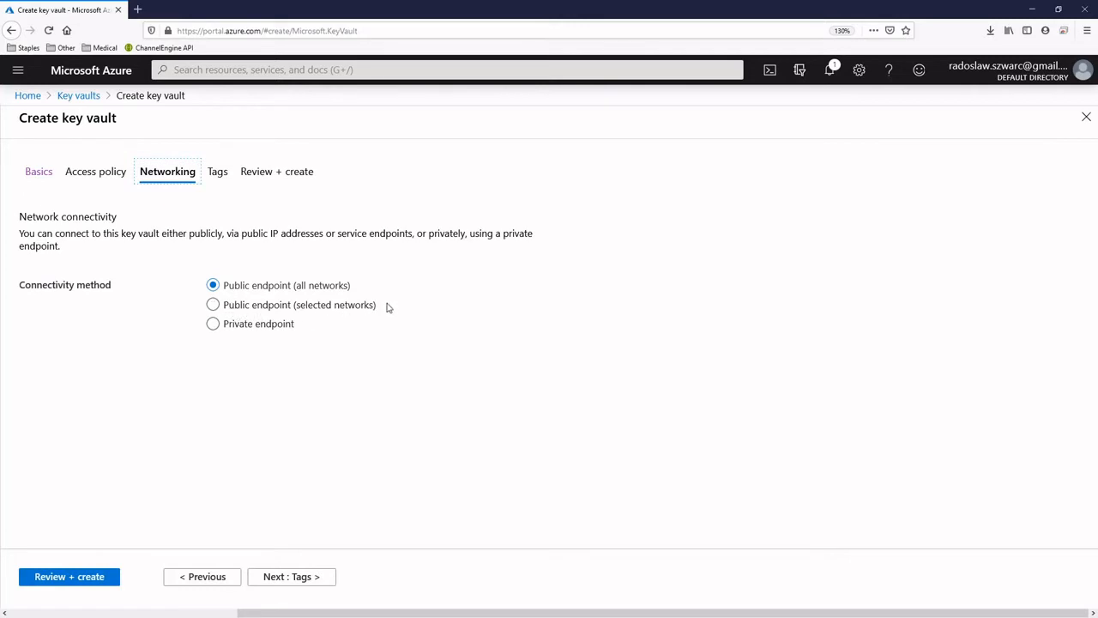
left_click(338, 311)
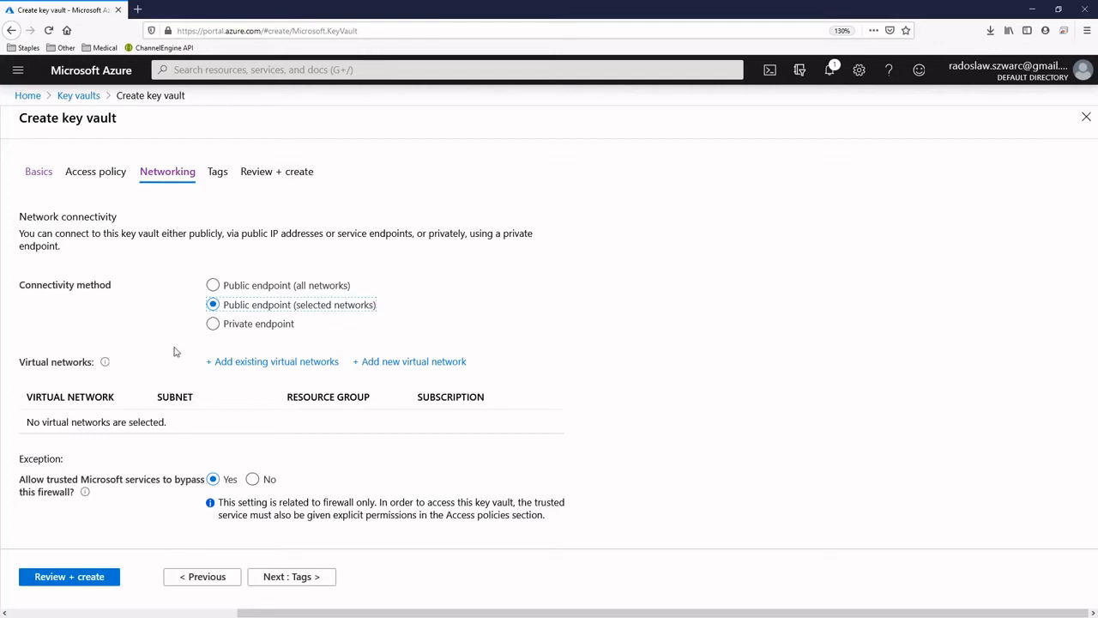
left_click(238, 329)
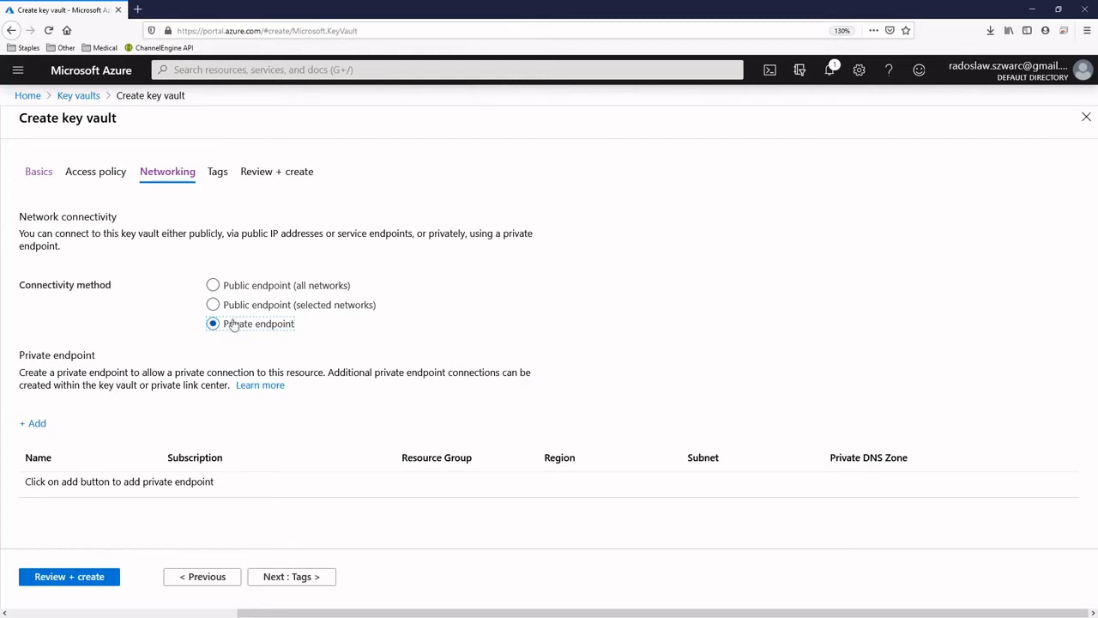
left_click(243, 287)
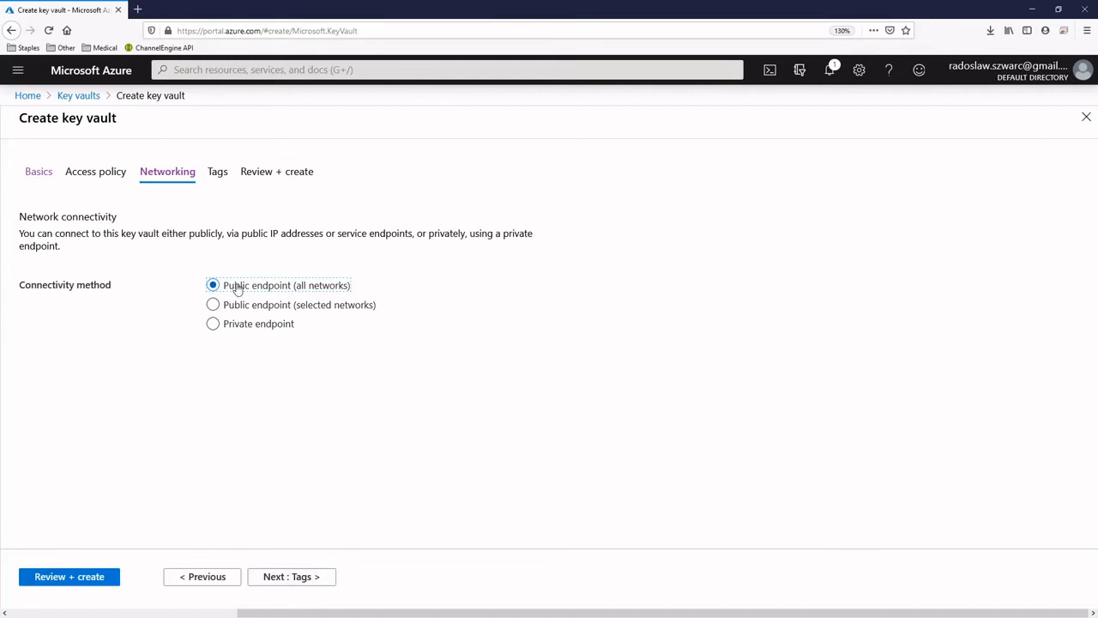
Skip the tags, review the configuration summary, and create the key vault
left_click(304, 579)
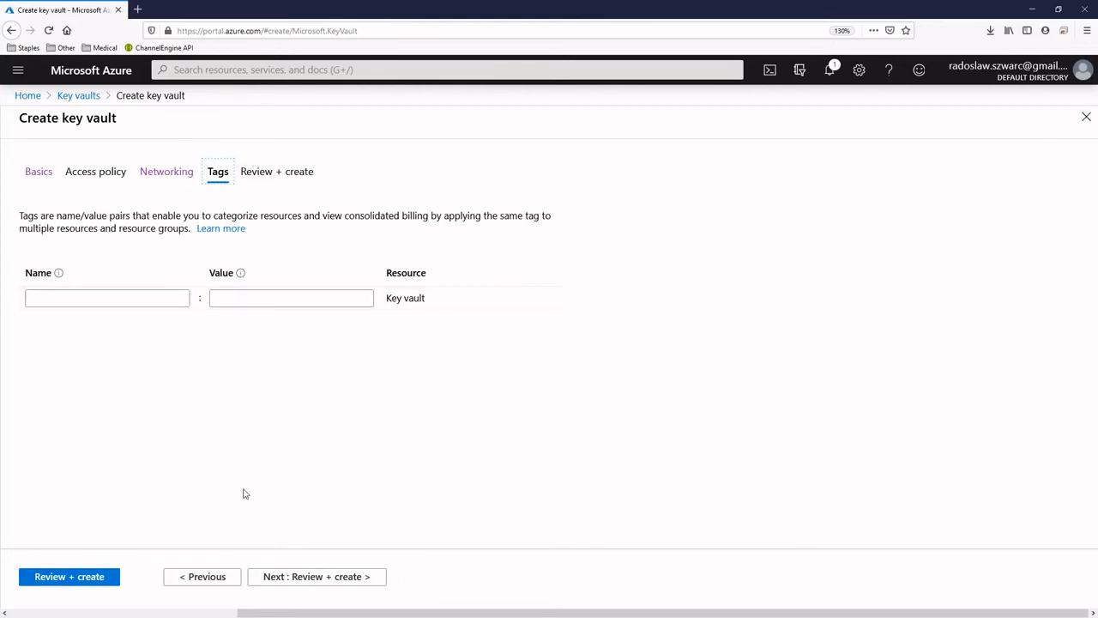
left_click(340, 578)
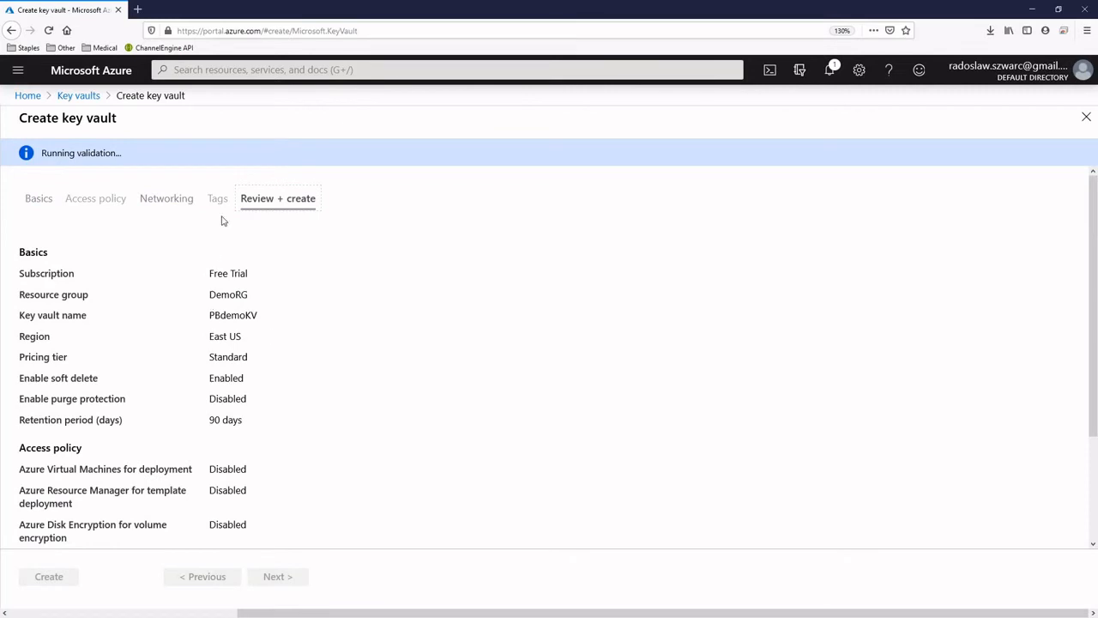
scroll(197, 228, "down", 3)
scroll(195, 262, "up", 3)
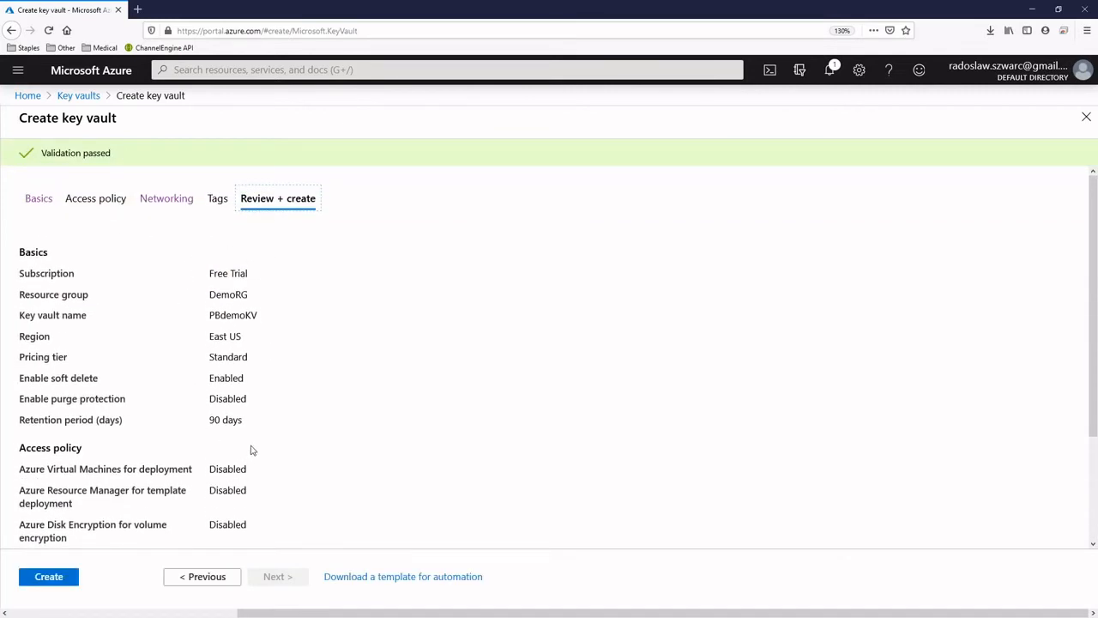
scroll(252, 450, "down", 3)
left_click(57, 581)
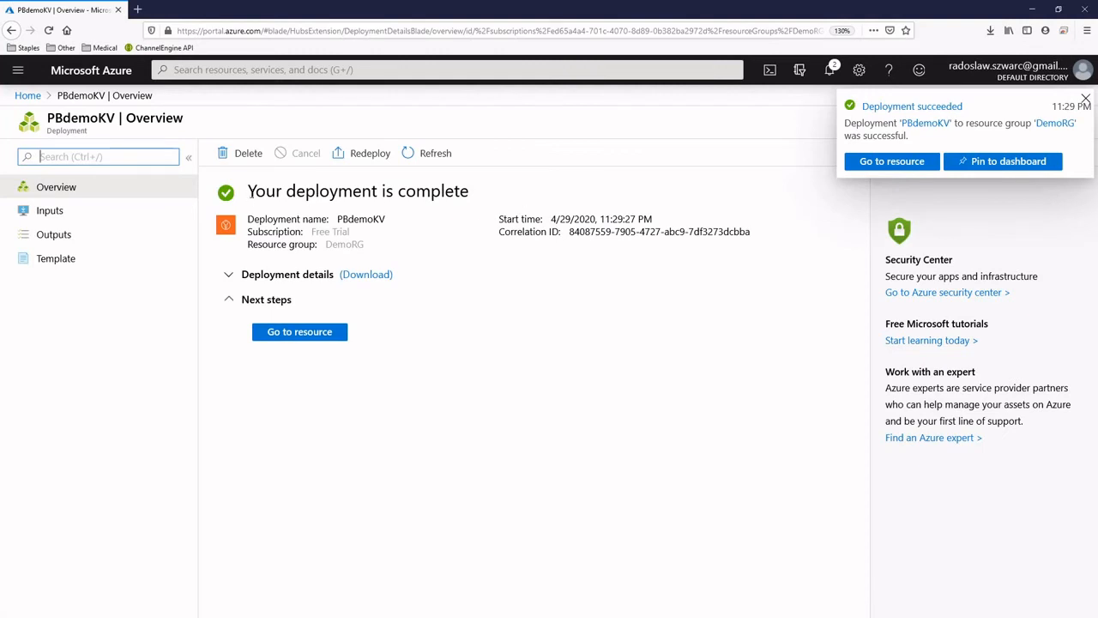
left_click_drag(245, 191, 486, 195)
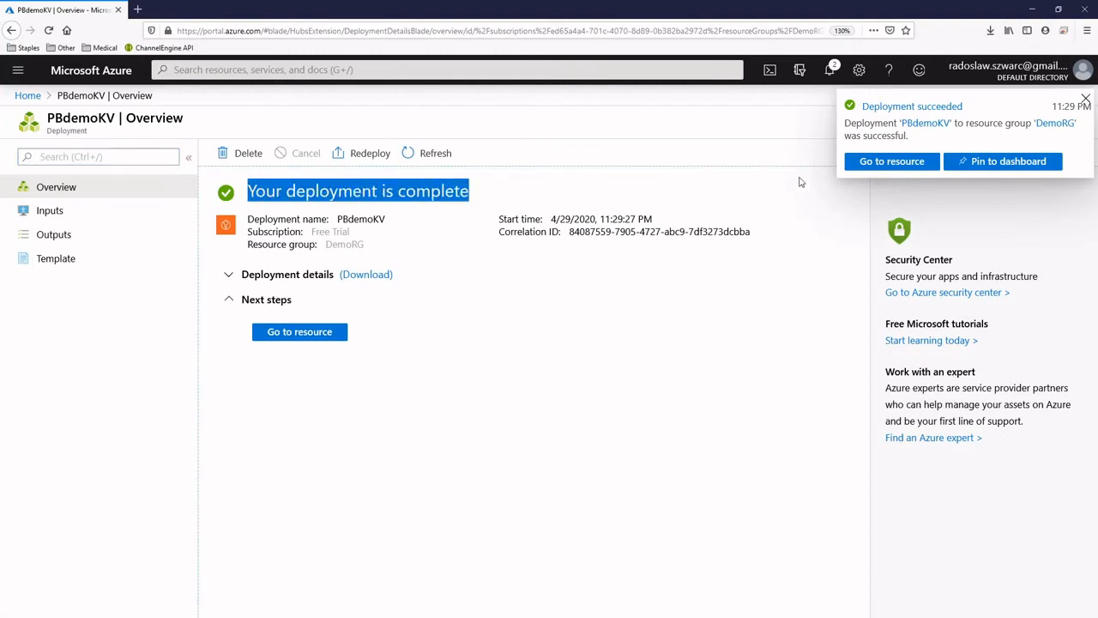
Open the newly deployed PBdemoKV key vault and go to its list of secrets
left_click(895, 163)
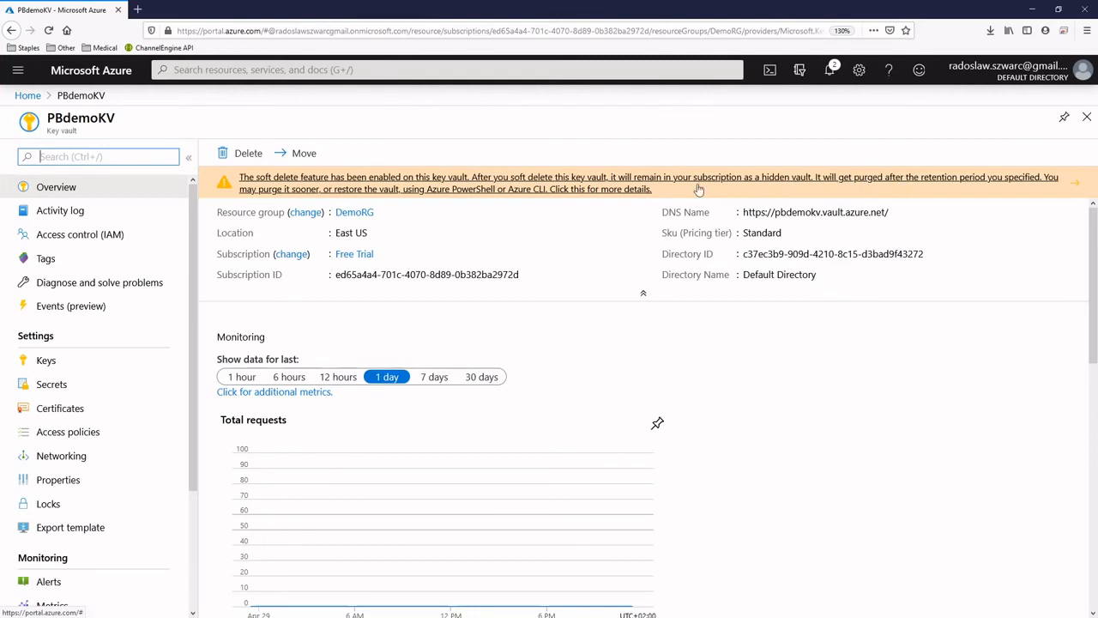
left_click(66, 387)
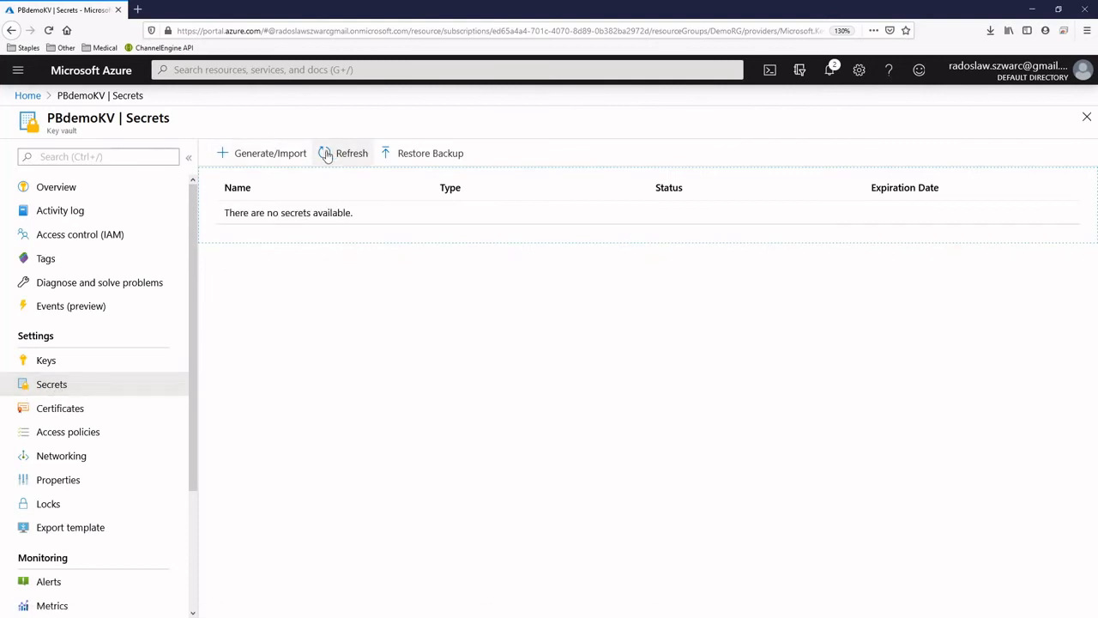
scroll(79, 391, "down", 3)
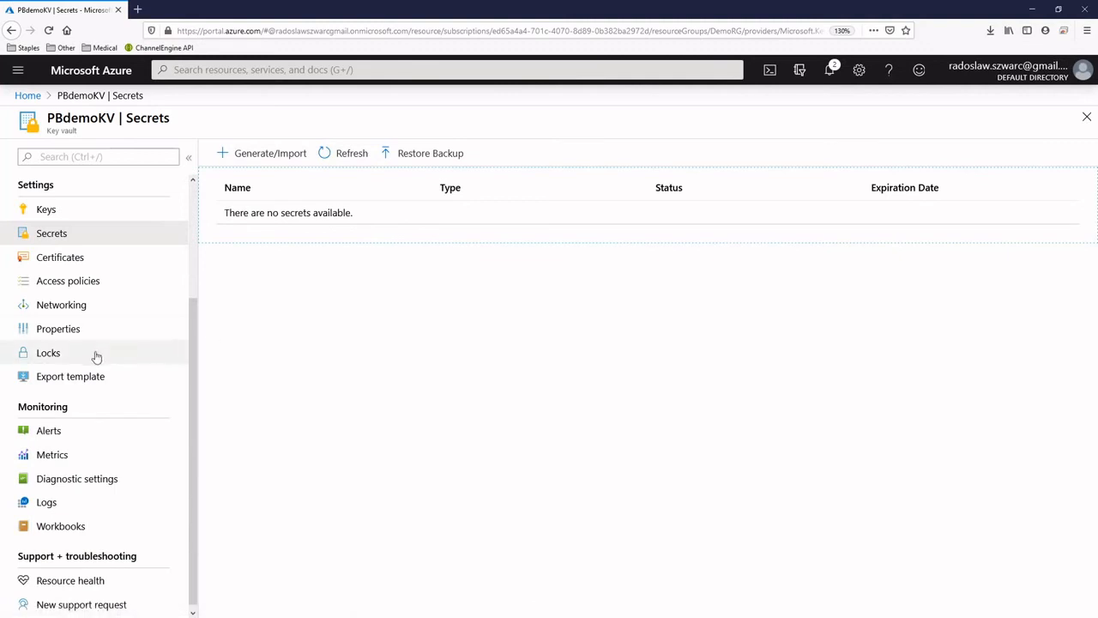
scroll(96, 357, "up", 3)
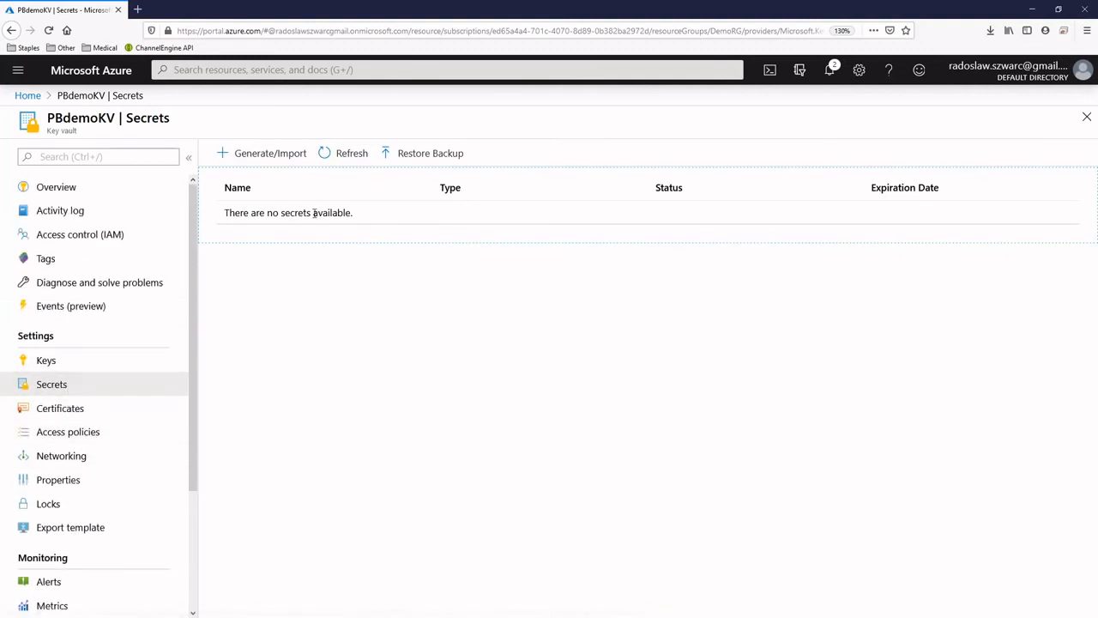
Start creating a manual secret in PBdemoKV and replace the prefilled name with DemoUserName
left_click(262, 155)
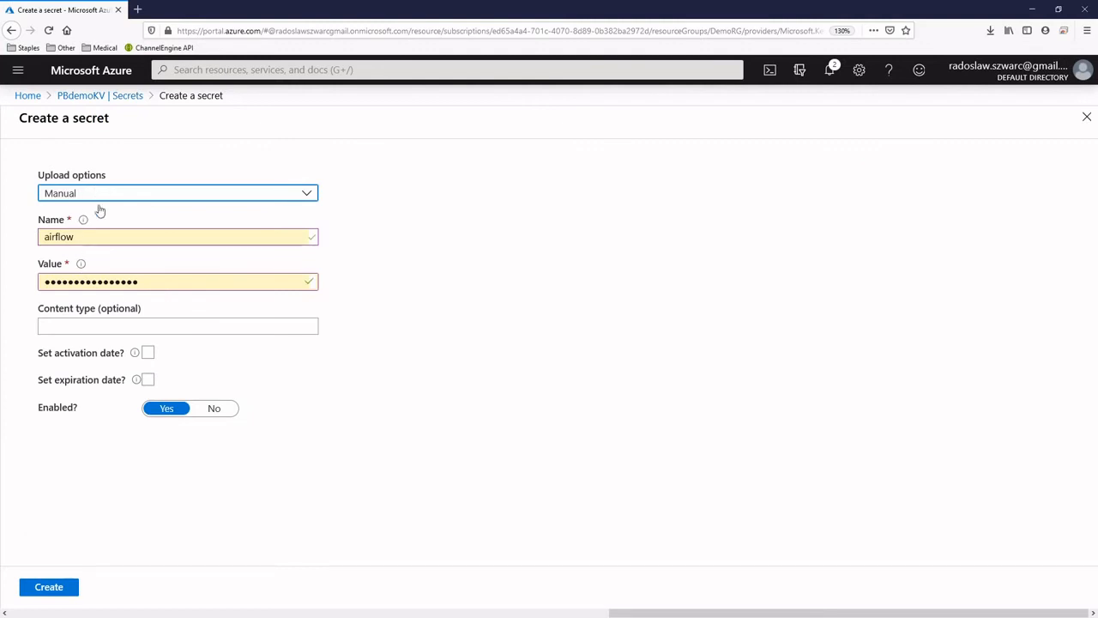
left_click_drag(75, 237, 24, 238)
key("BackSpace")
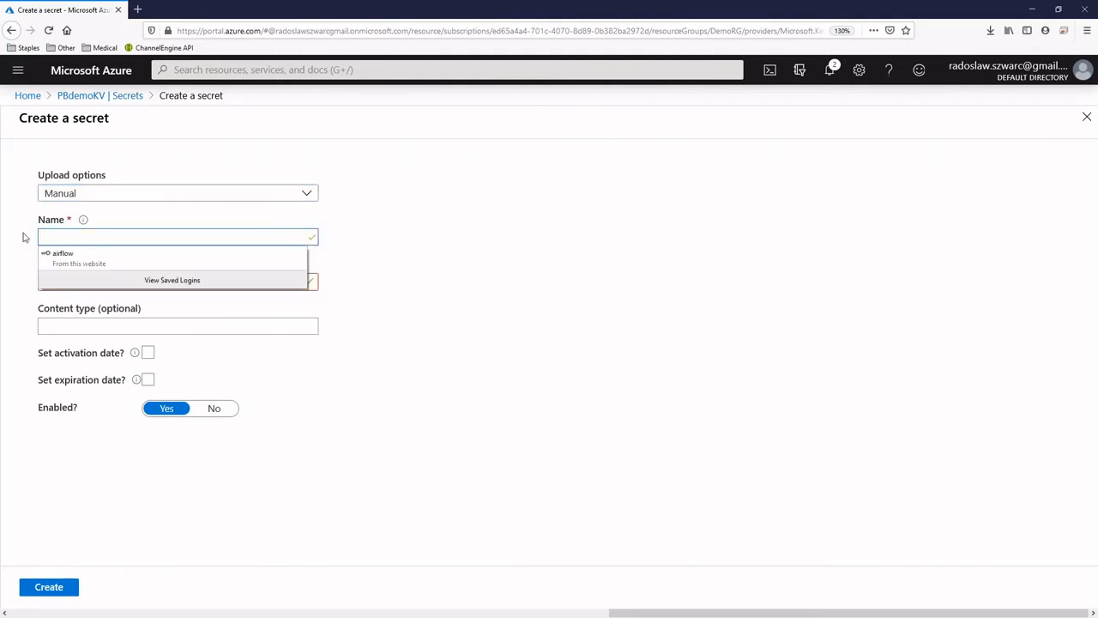
type("U")
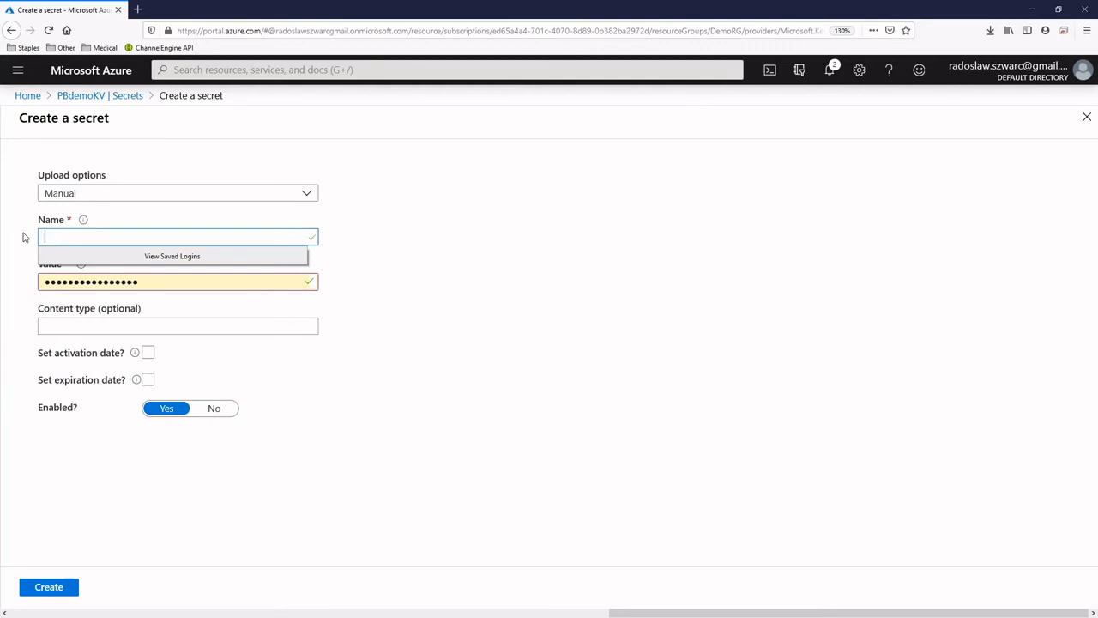
type("DemoUserName")
key("Tab")
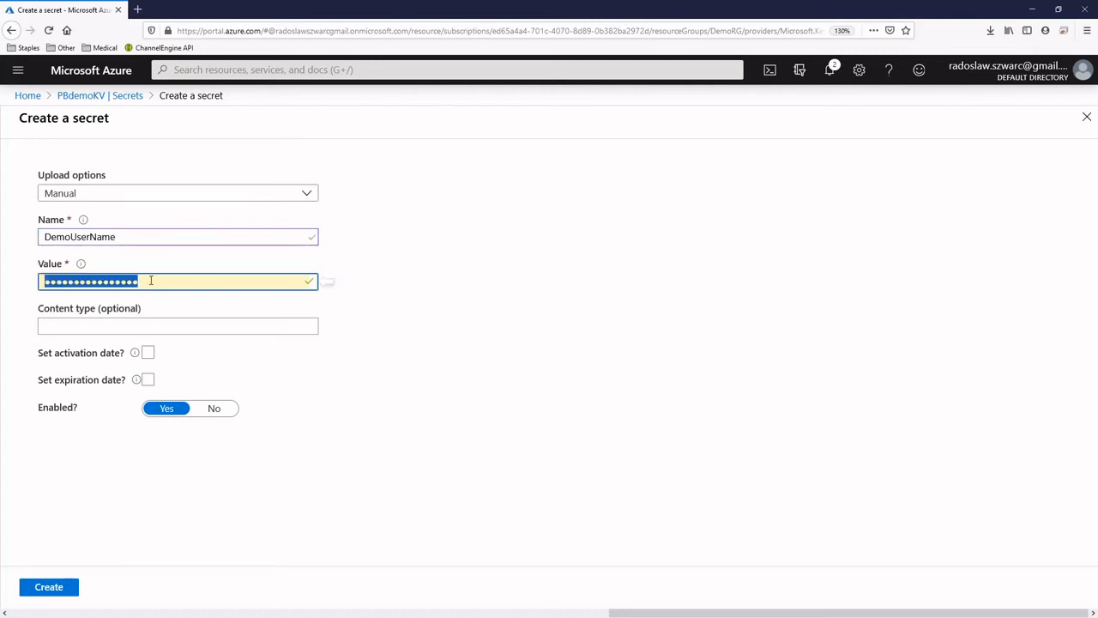
Replace the prefilled secret value of DemoUserName with the demo user name's secret value and create the secret
double_click(127, 237)
left_click_drag(158, 281, 2, 275)
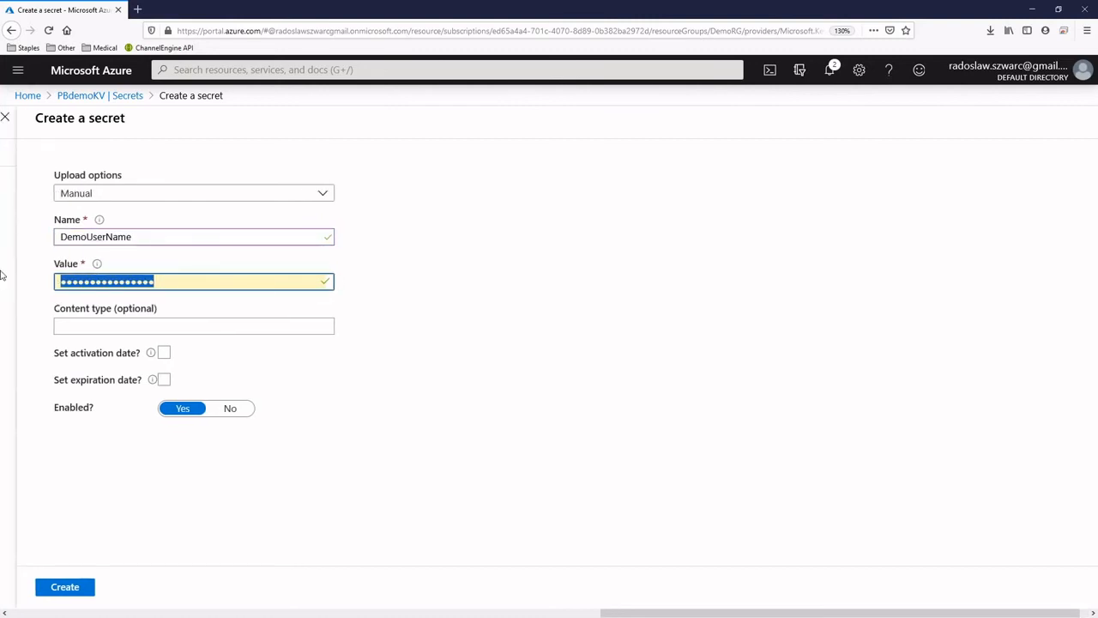
type("P")
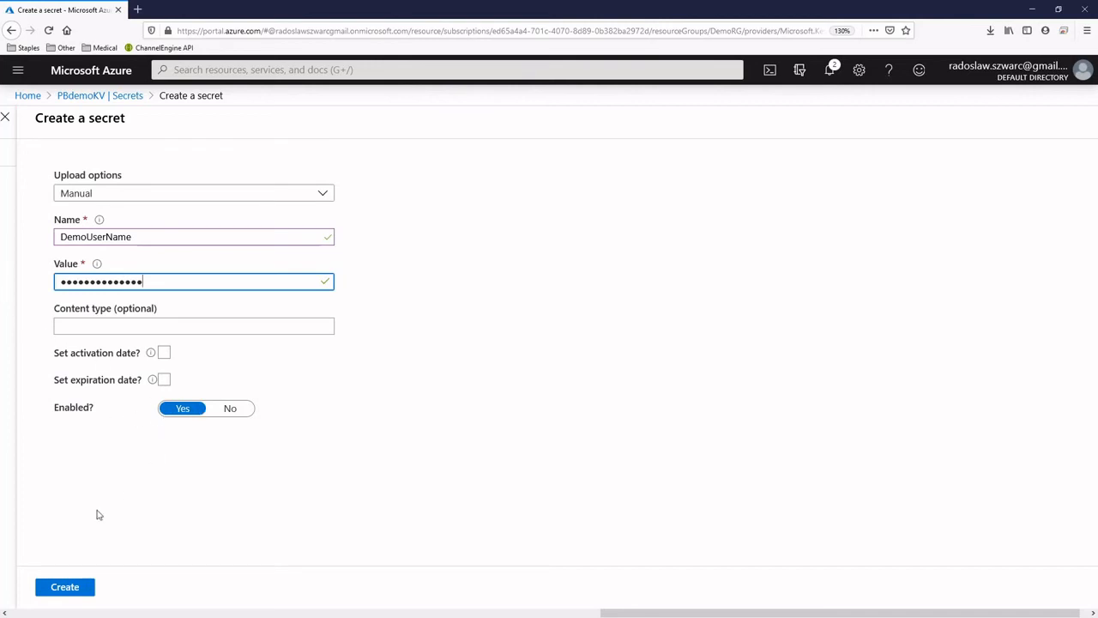
left_click(66, 589)
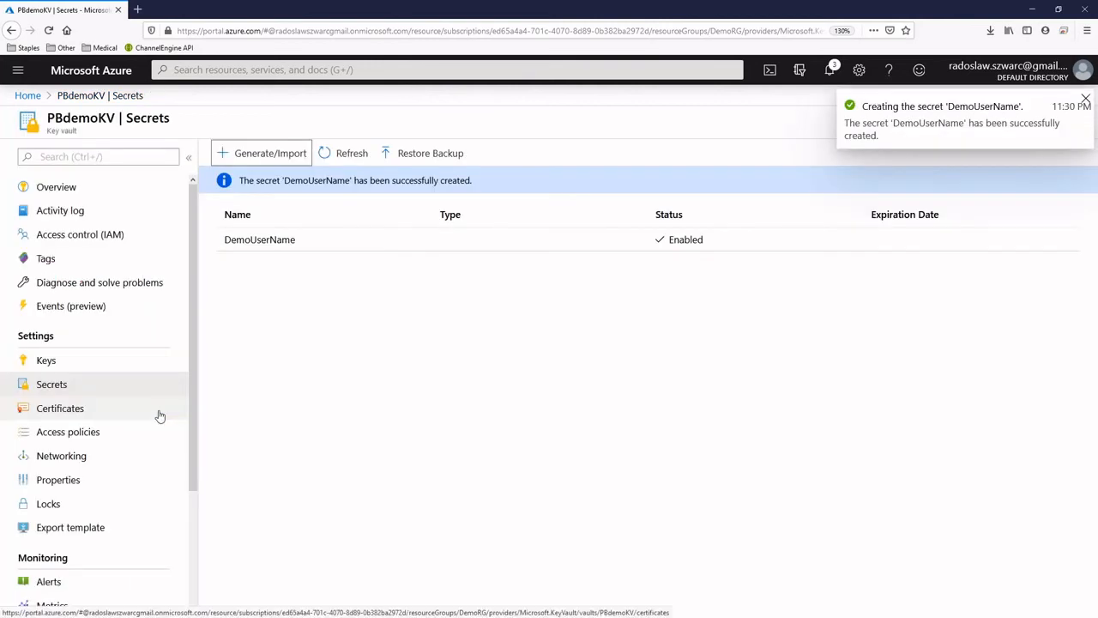
Open the current version of the DemoUserName secret, reveal its stored value, and return to the secrets list
left_click(296, 244)
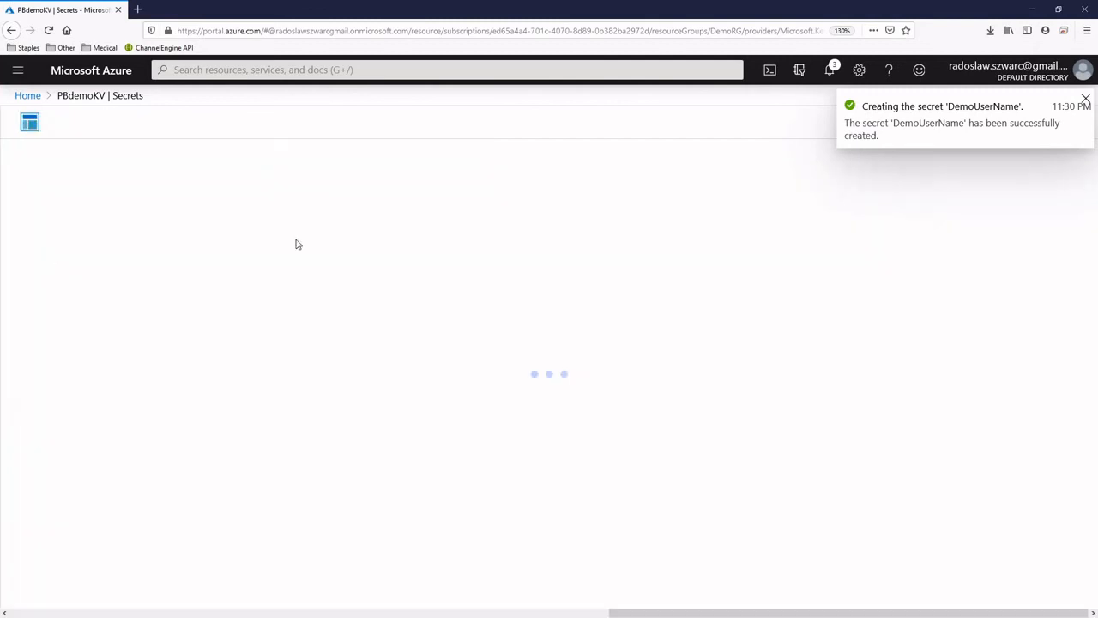
left_click(105, 241)
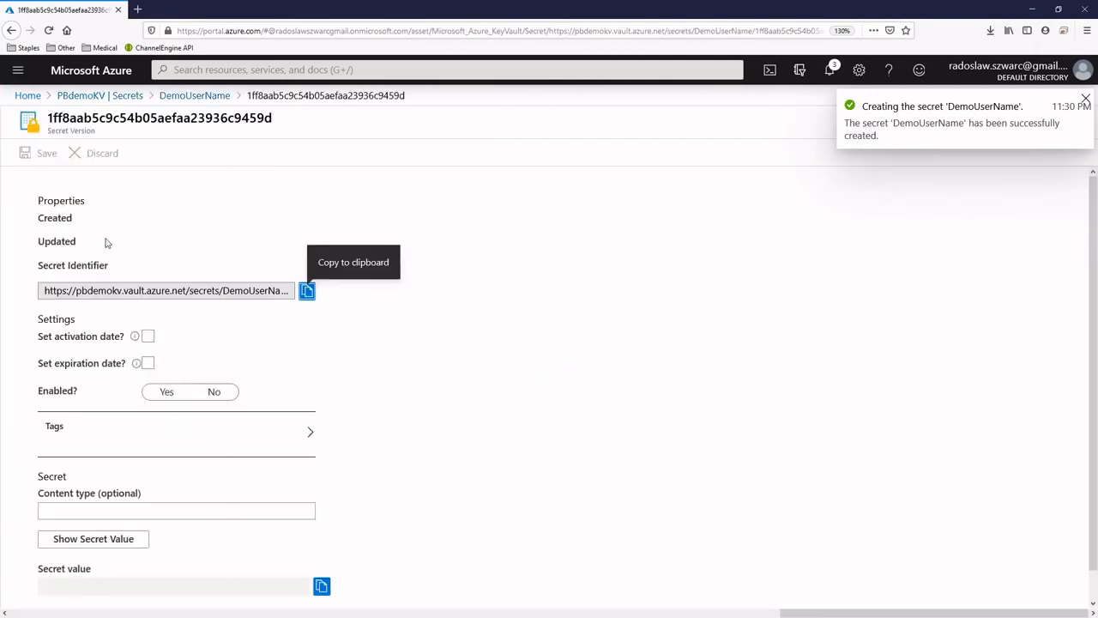
left_click(101, 537)
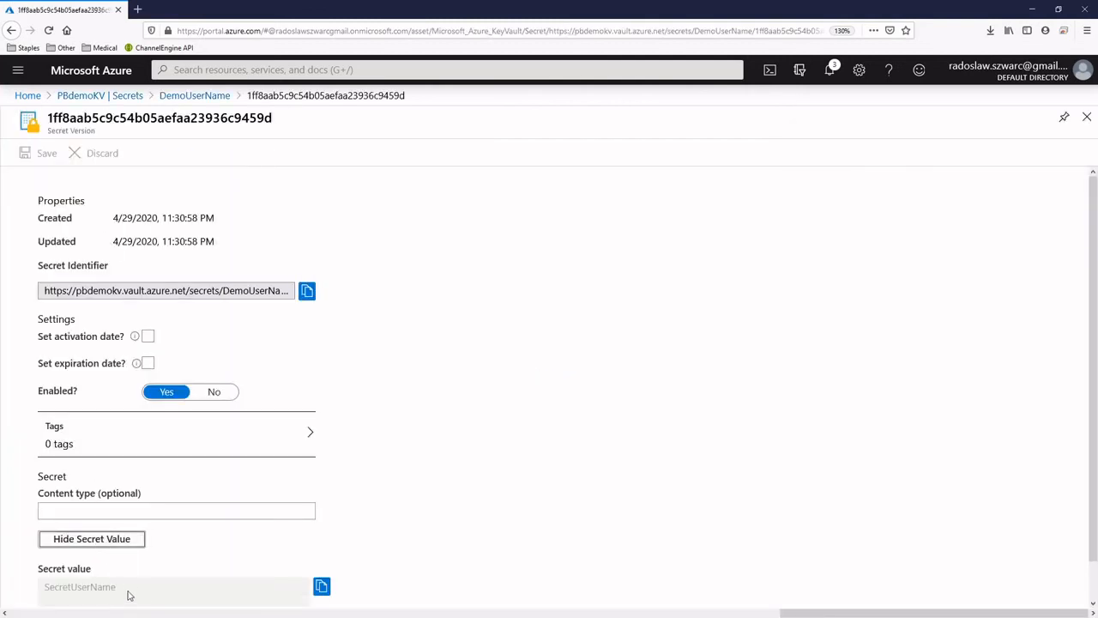
left_click(40, 595)
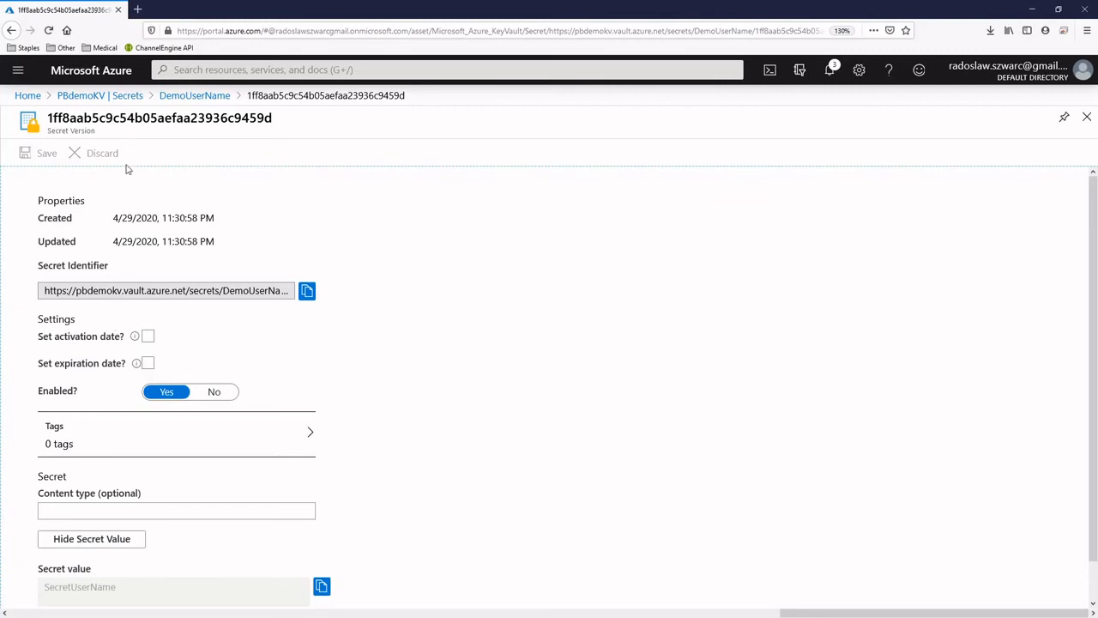
left_click(194, 96)
left_click(127, 95)
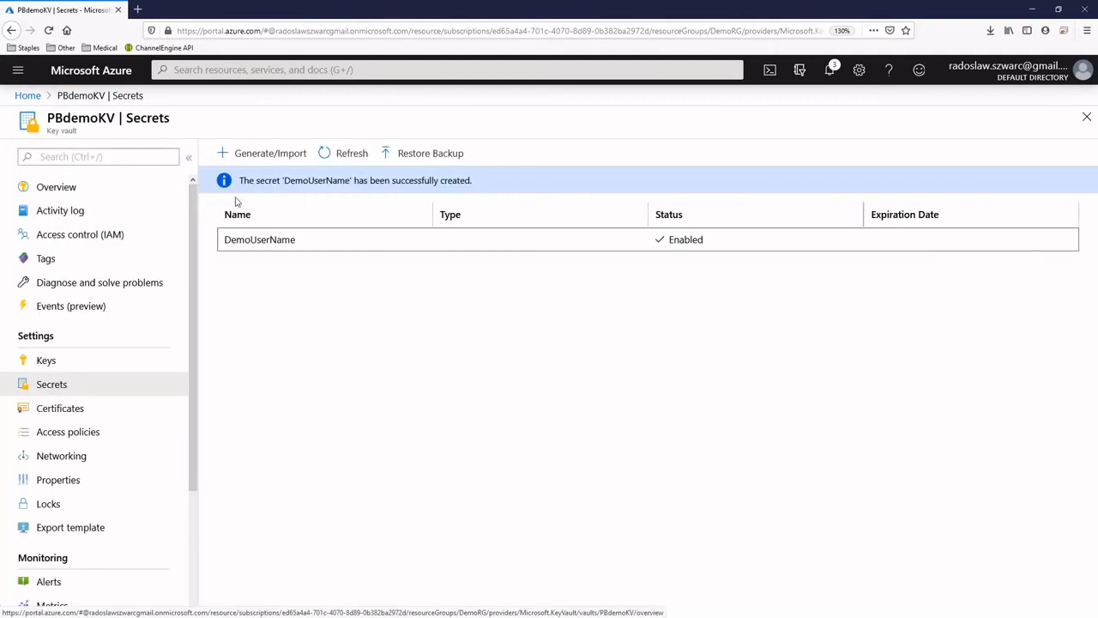
Start another secret with the Manual upload option and name it DemoUserPassword
left_click(249, 156)
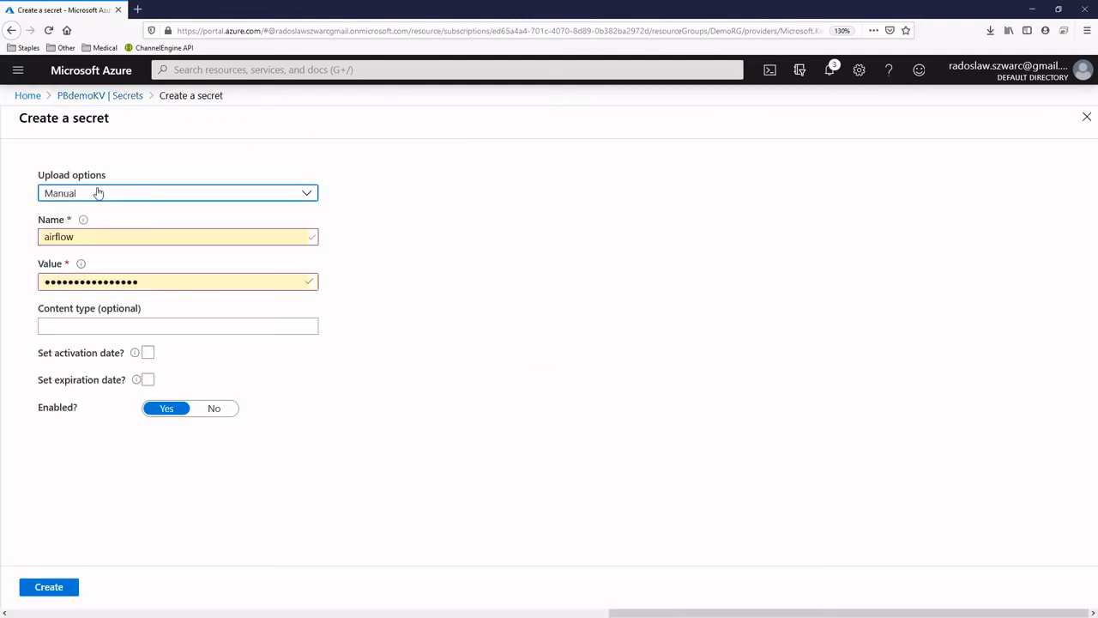
left_click(97, 194)
left_click(97, 195)
left_click_drag(87, 234, 22, 235)
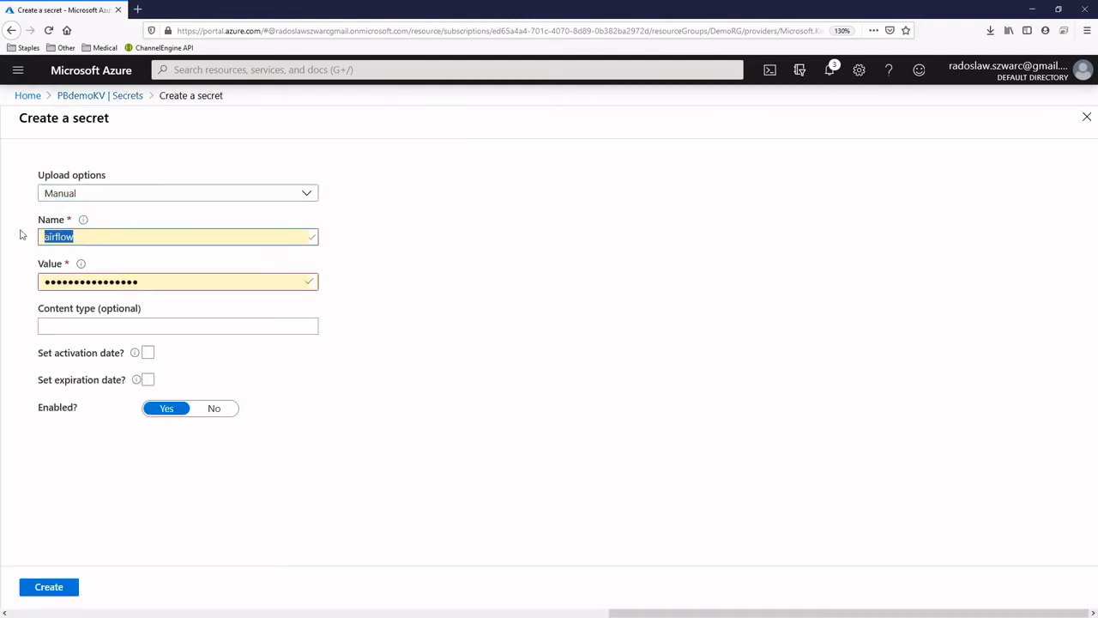
type("DemoUserPassword")
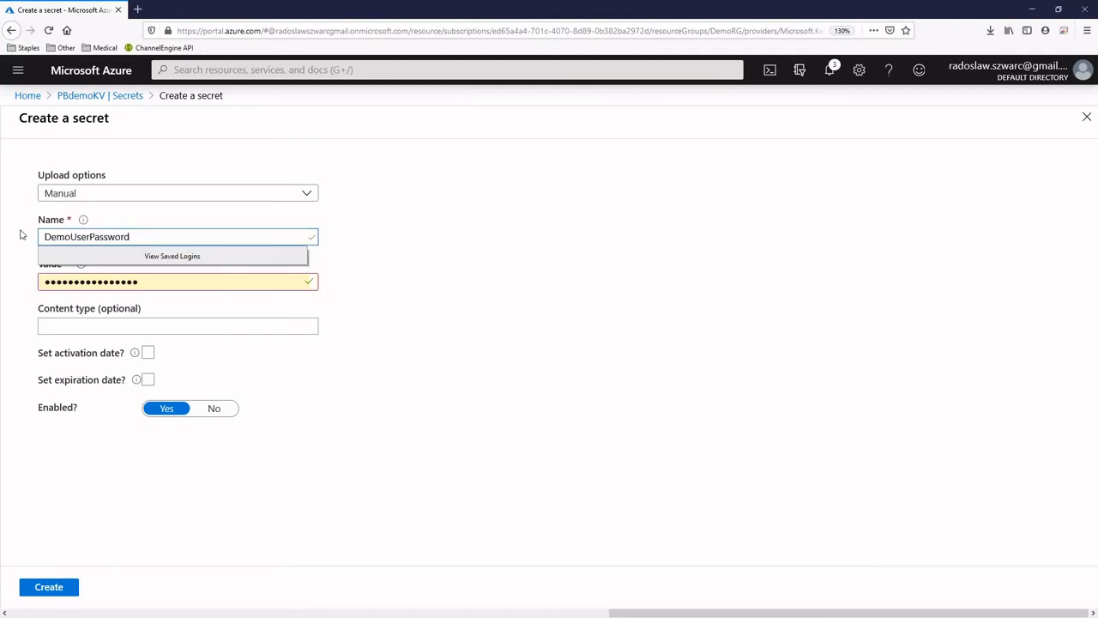
Replace the prefilled secret value of DemoUserPassword with the demo password and create the secret
key("Tab")
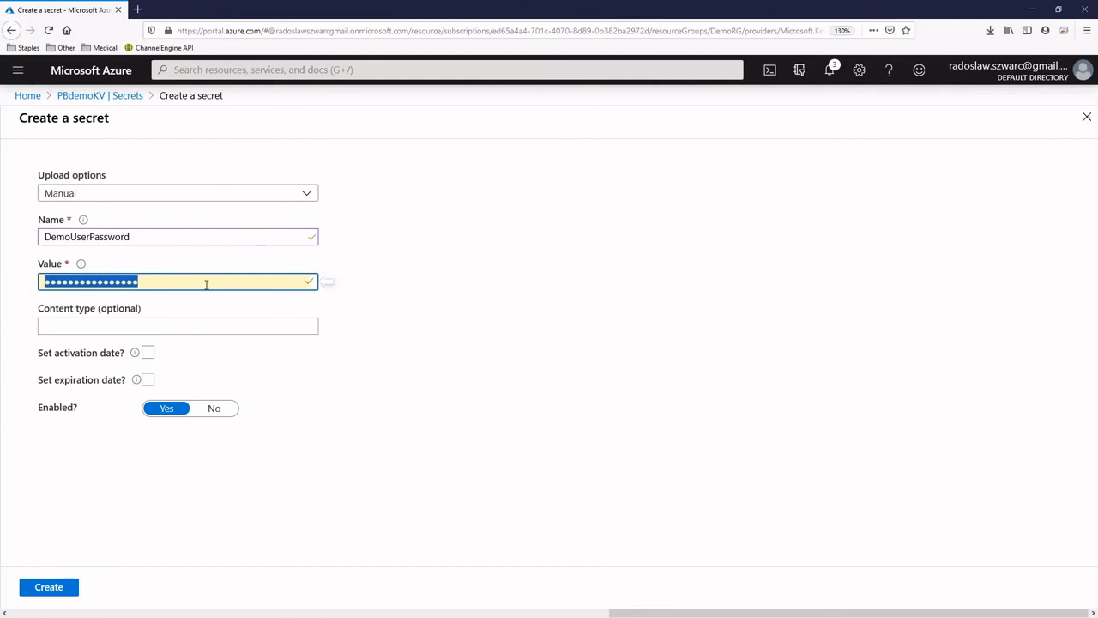
type("Pa")
key("BackSpace")
key("BackSpace")
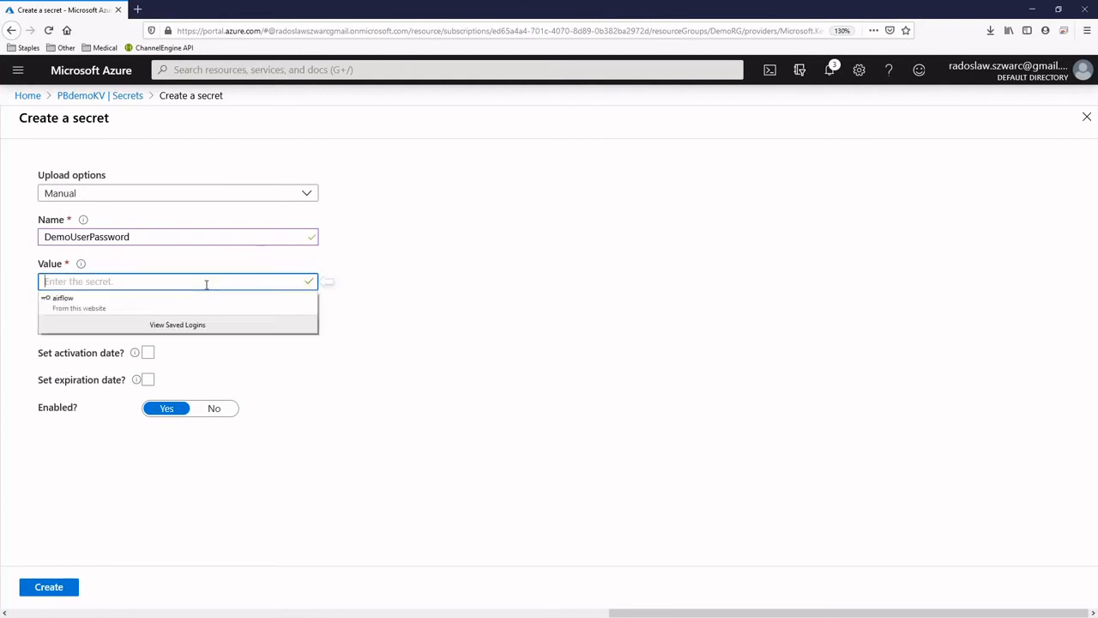
type("●●●●●●●●●●●●●●●●●●●●●●●●")
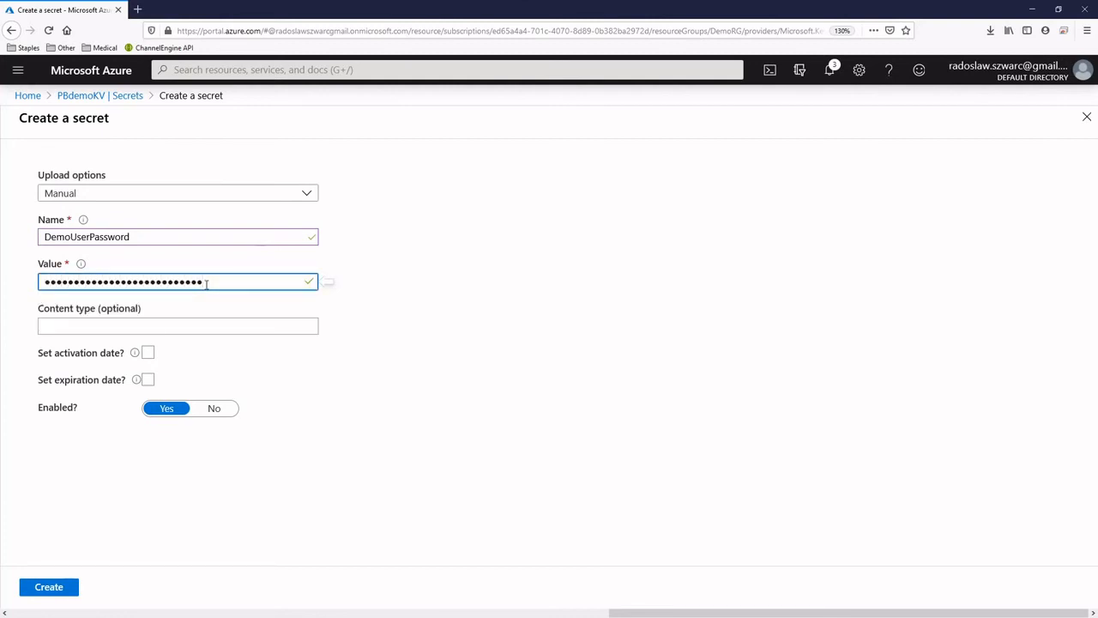
left_click(72, 583)
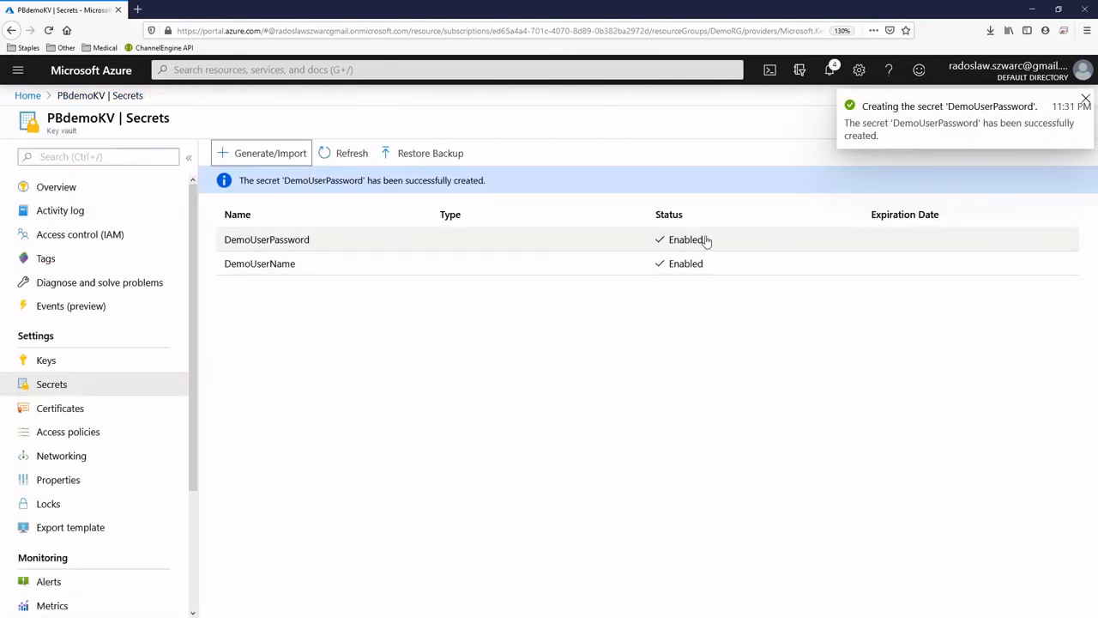
Open the current version of DemoUserPassword, reveal and hide its secret value, and return to the secrets list
left_click(302, 243)
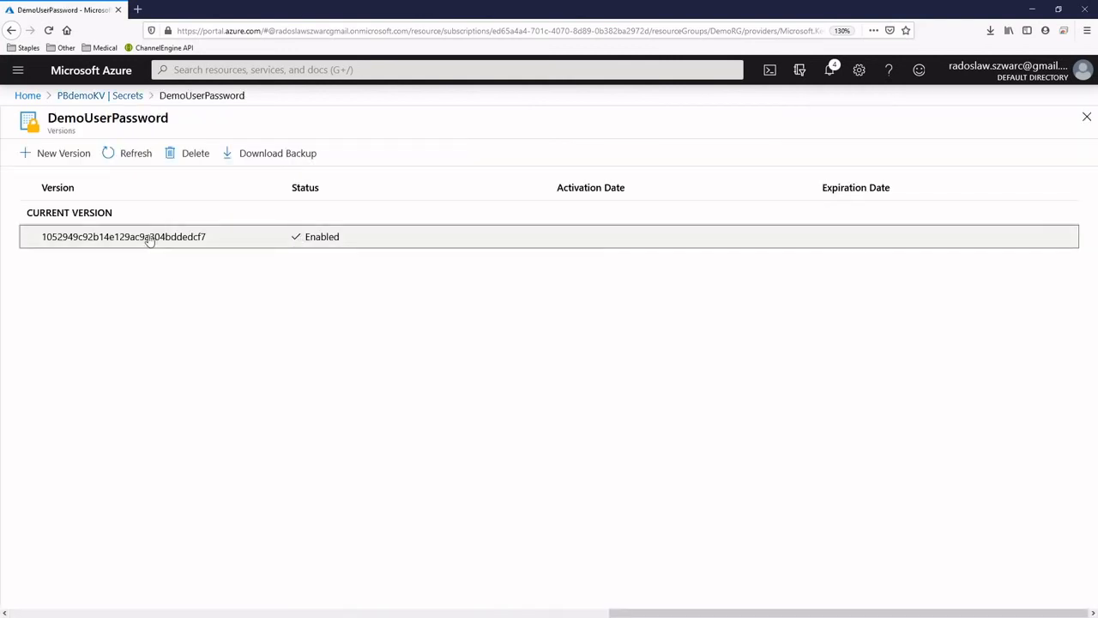
left_click(147, 240)
left_click(93, 539)
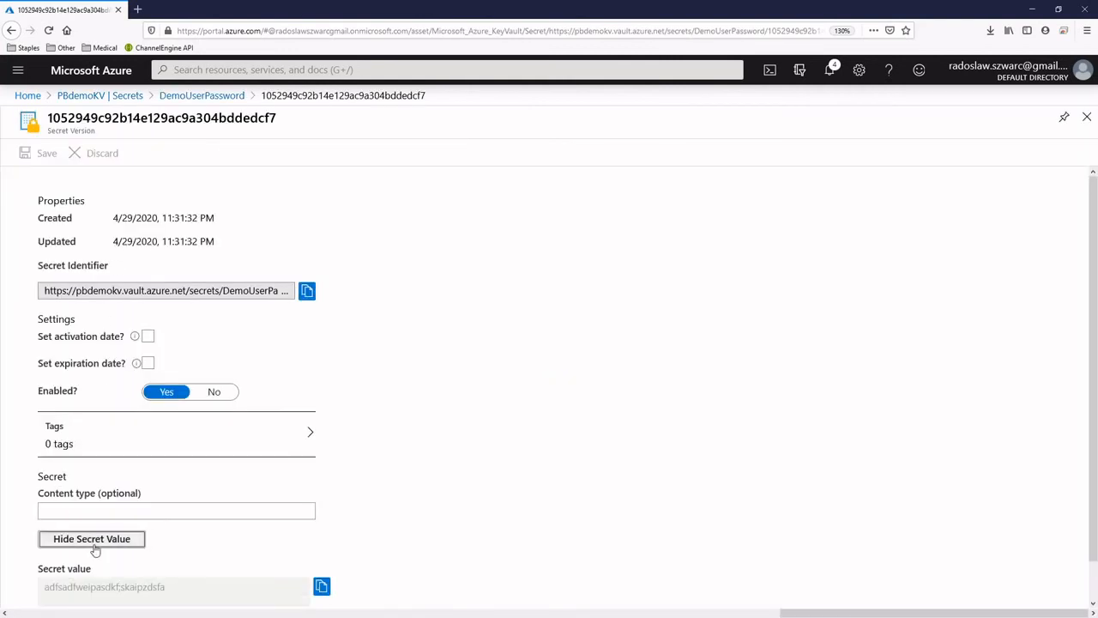
scroll(110, 508, "down", 1)
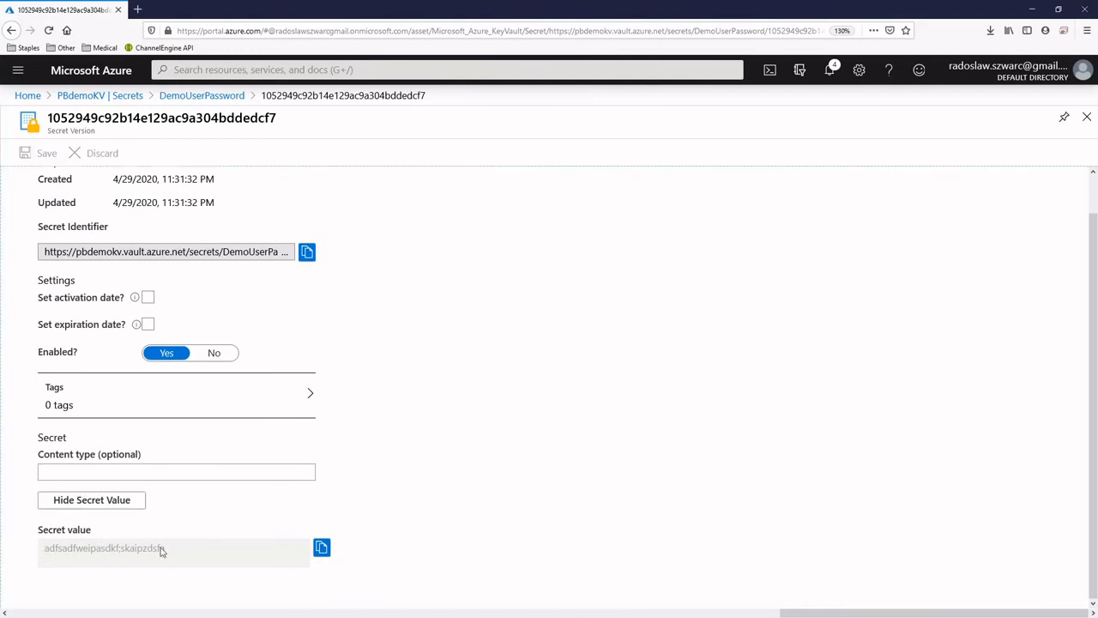
left_click(95, 501)
scroll(168, 430, "up", 1)
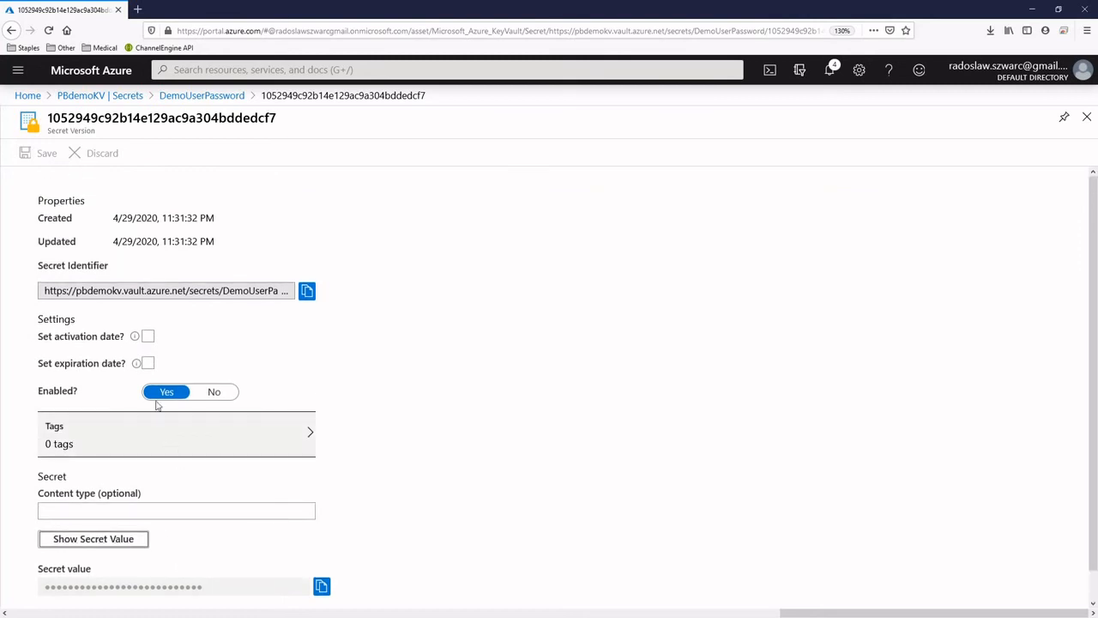
left_click(11, 30)
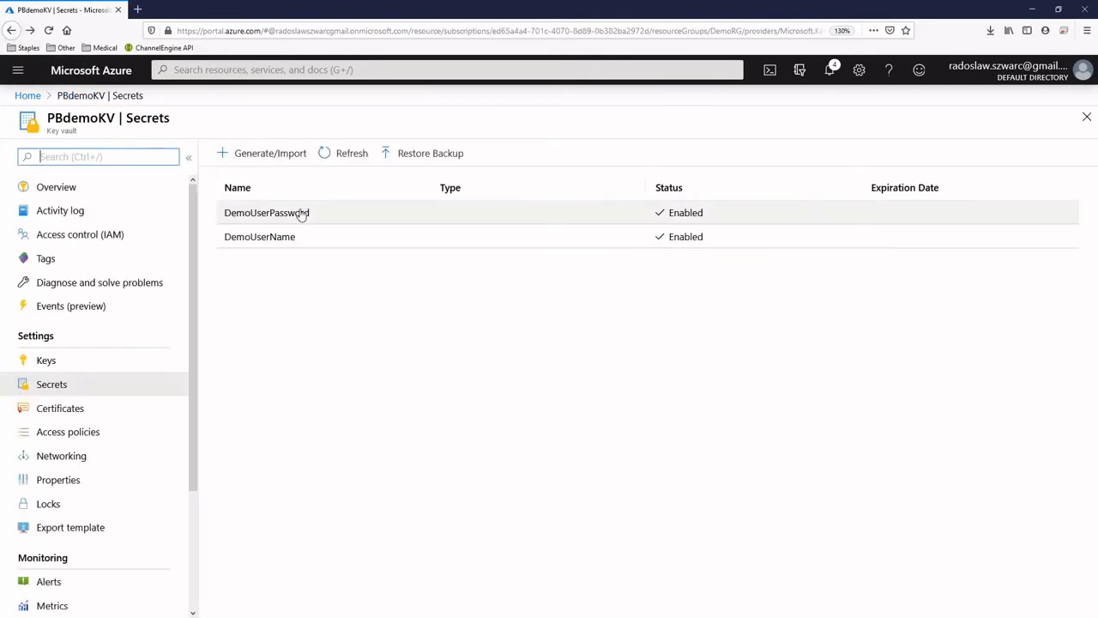
Create a new version of the DemoUserPassword secret with a different secret value
left_click(302, 214)
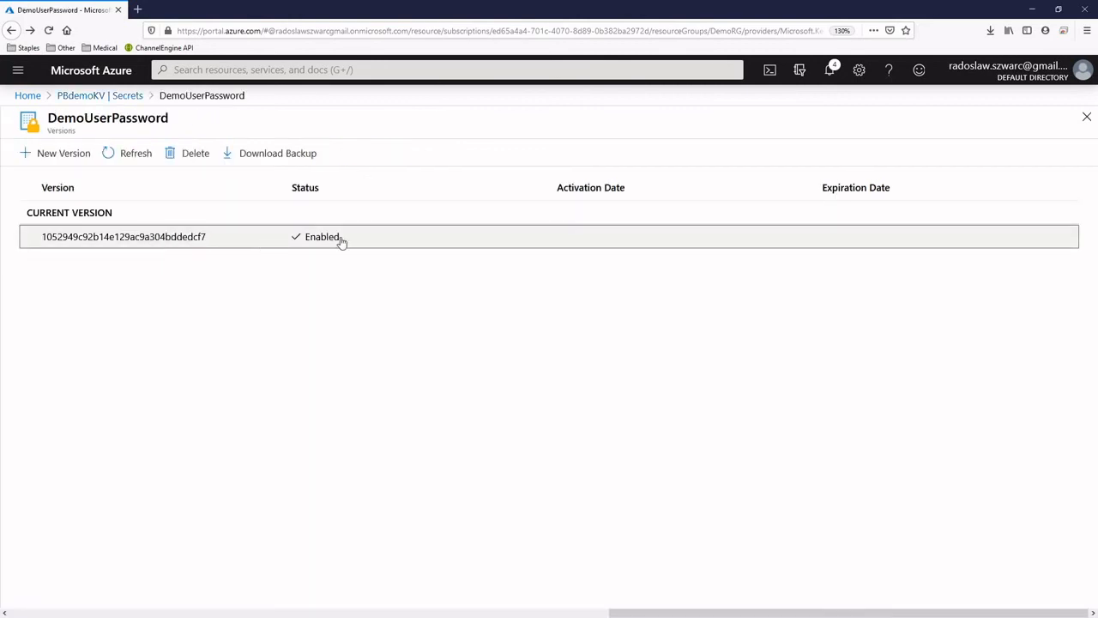
left_click(31, 152)
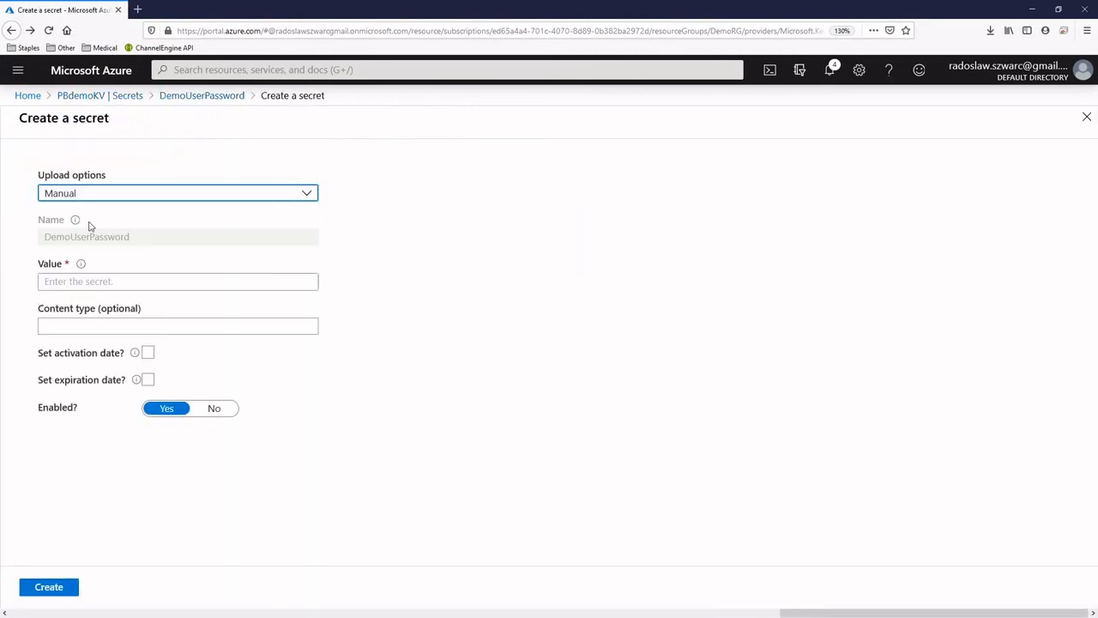
left_click(127, 280)
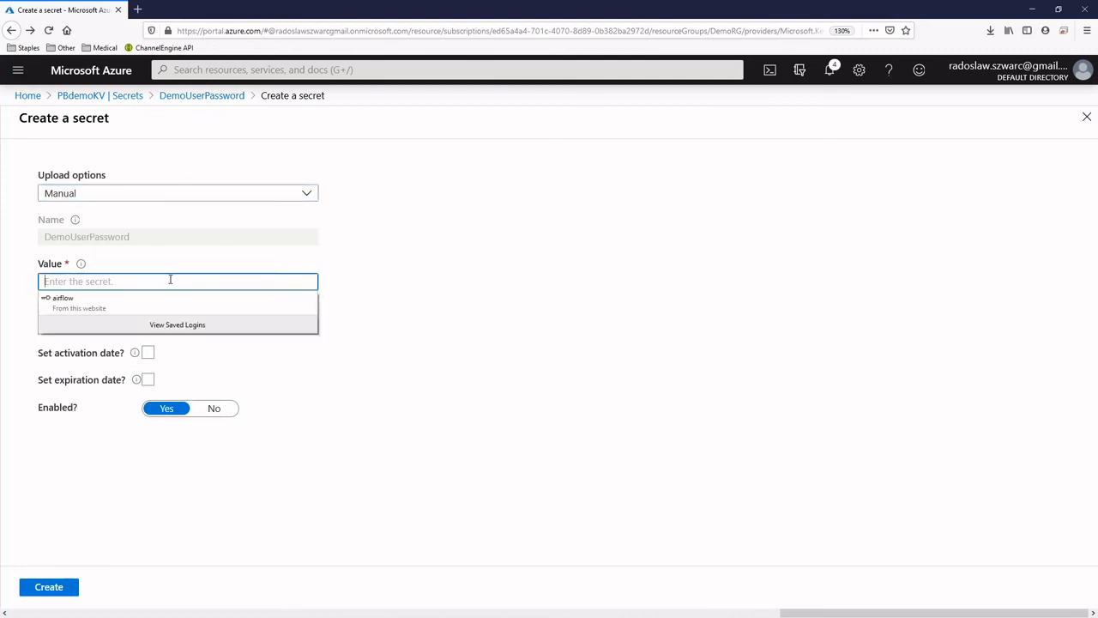
type("***************")
key("Tab")
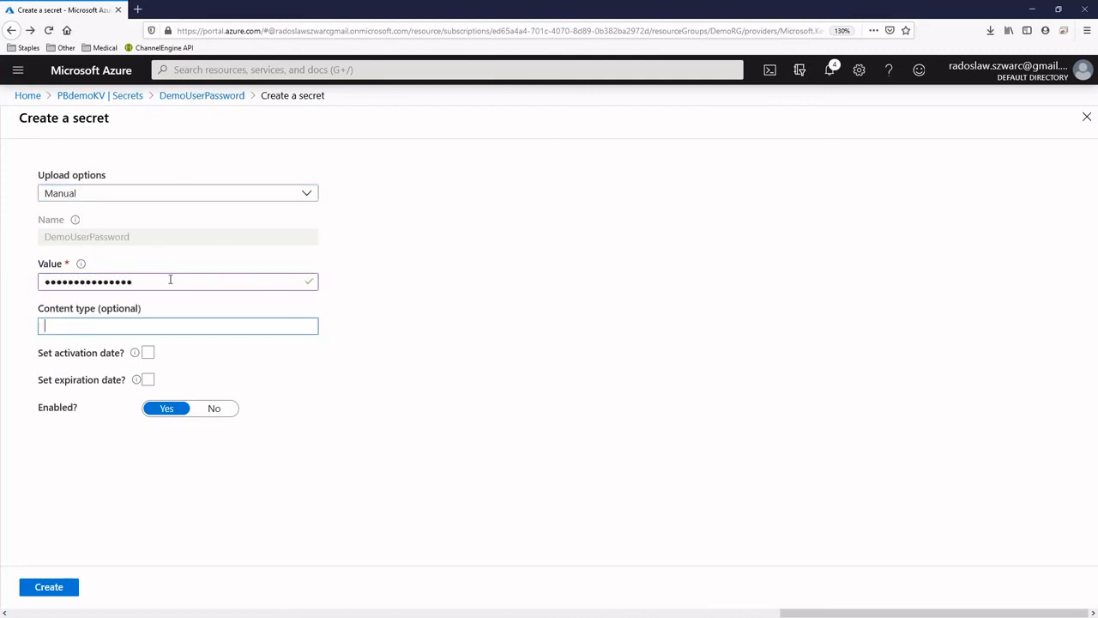
left_click(67, 591)
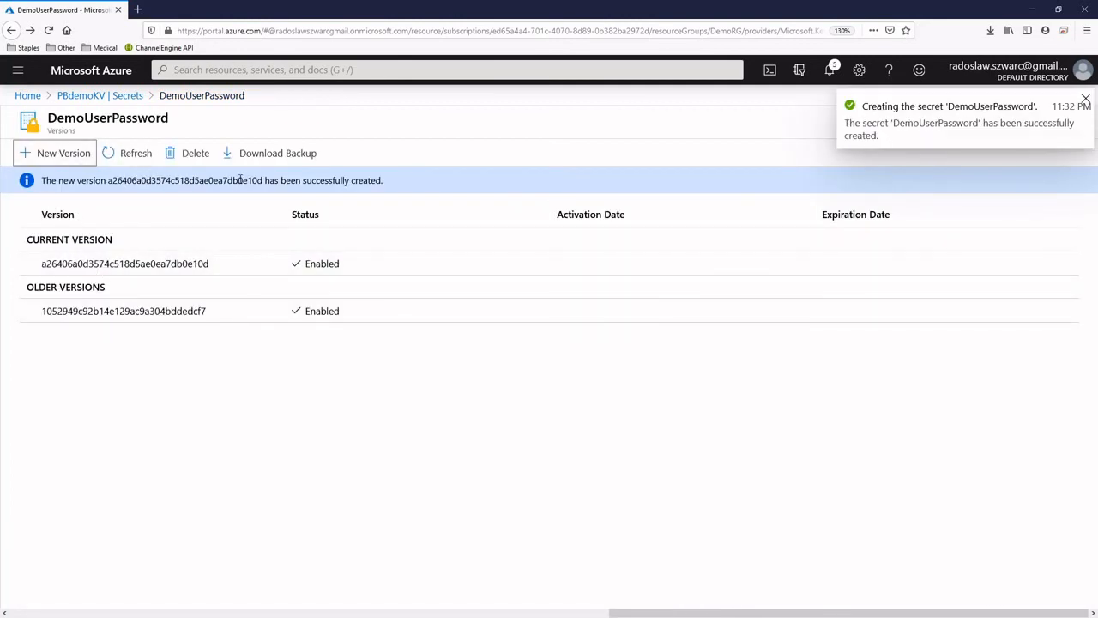
Refresh the DemoUserPassword versions, check the secret value of the current version, hide it again, and return to the secrets list
left_click(126, 153)
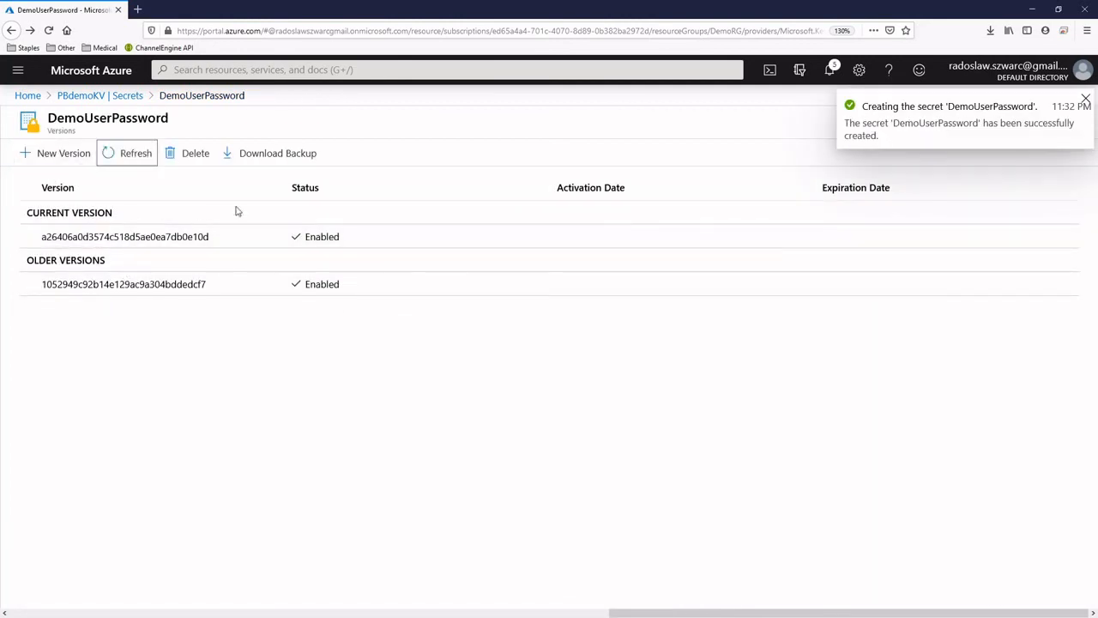
left_click(203, 240)
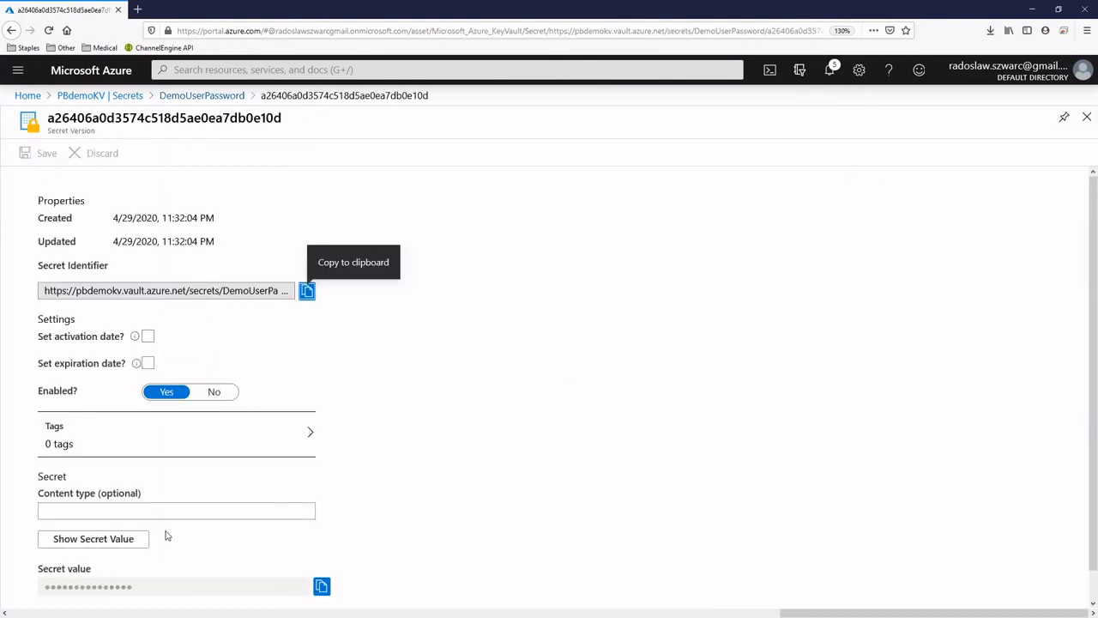
scroll(167, 535, "down", 1)
left_click(102, 515)
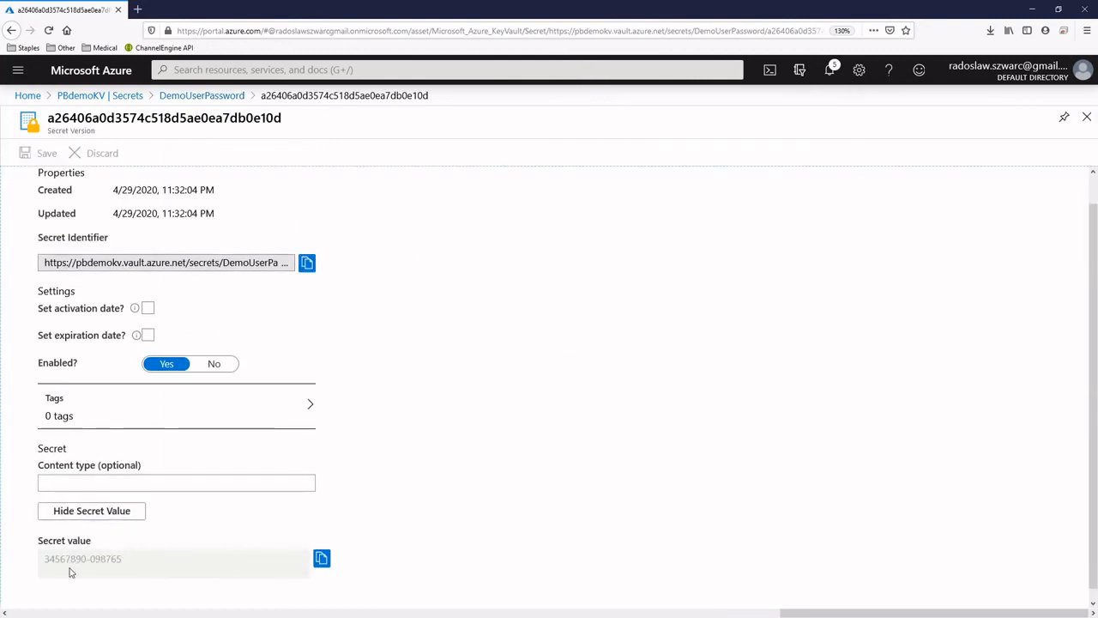
left_click(115, 512)
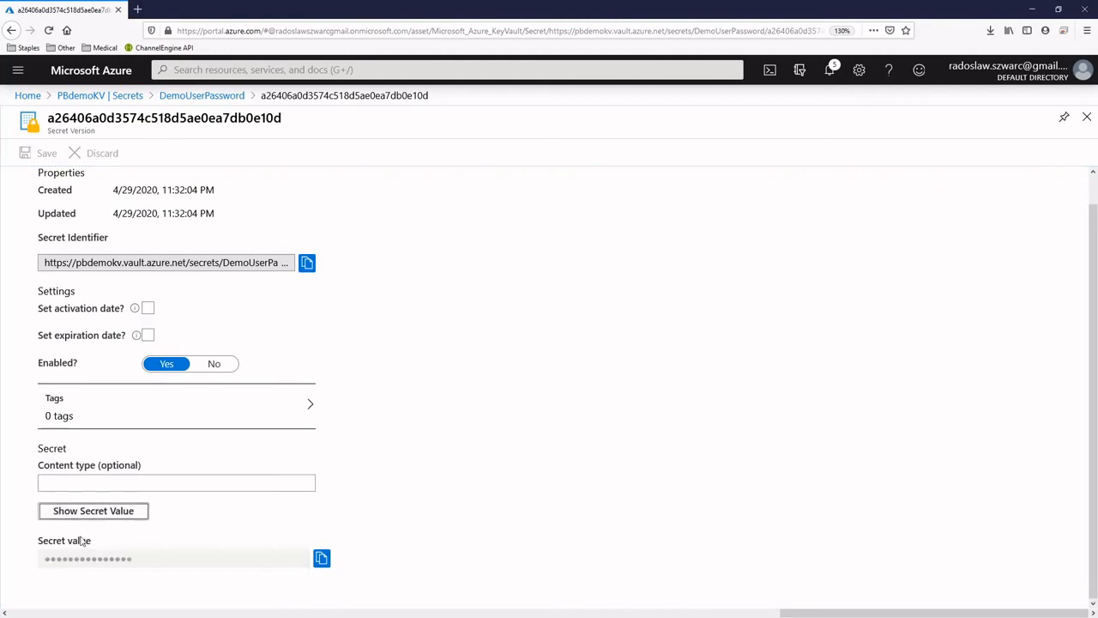
left_click(114, 513)
left_click(115, 515)
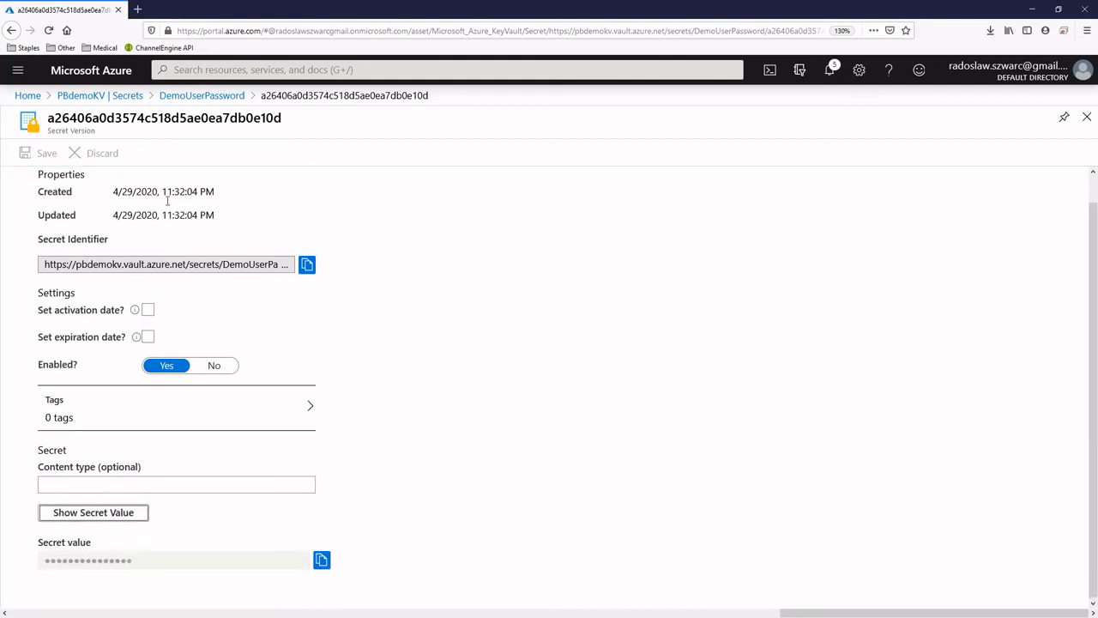
scroll(128, 258, "up", 1)
left_click(11, 31)
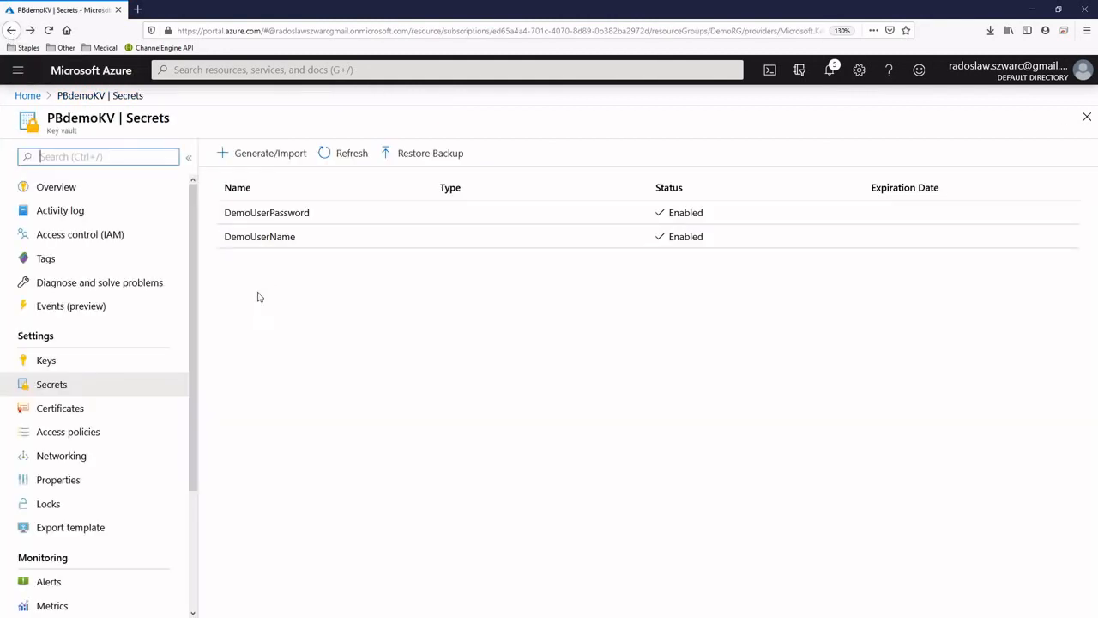